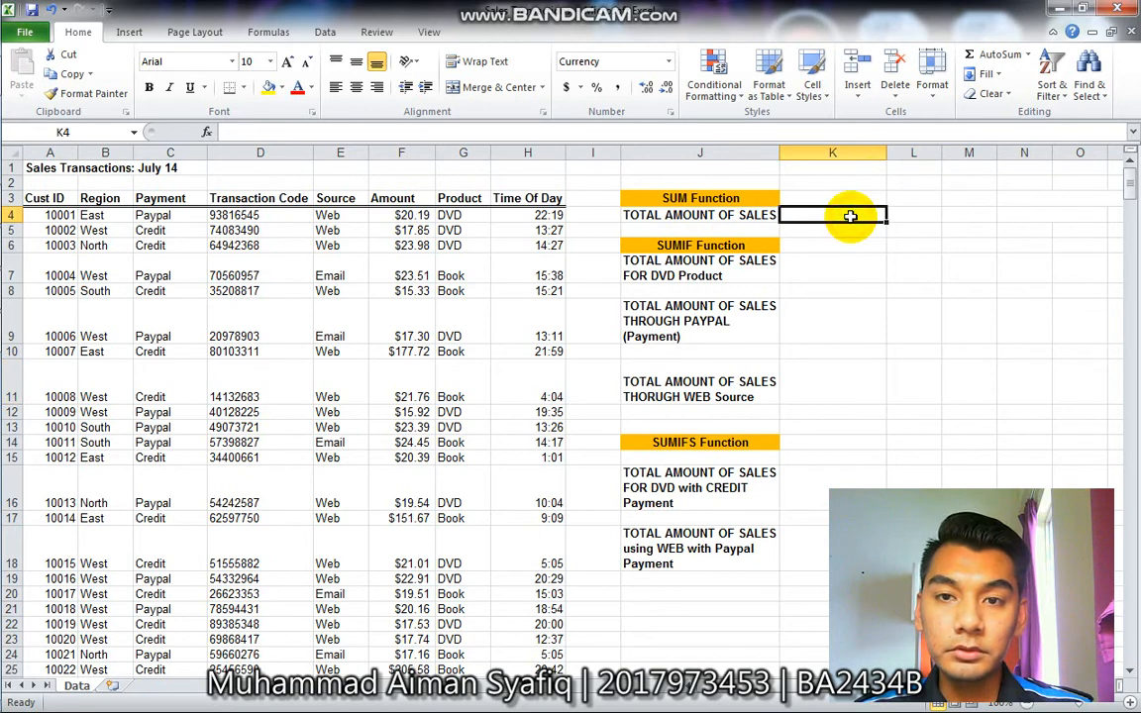
{"action": "left_click", "coordinate": [1063, 9]}
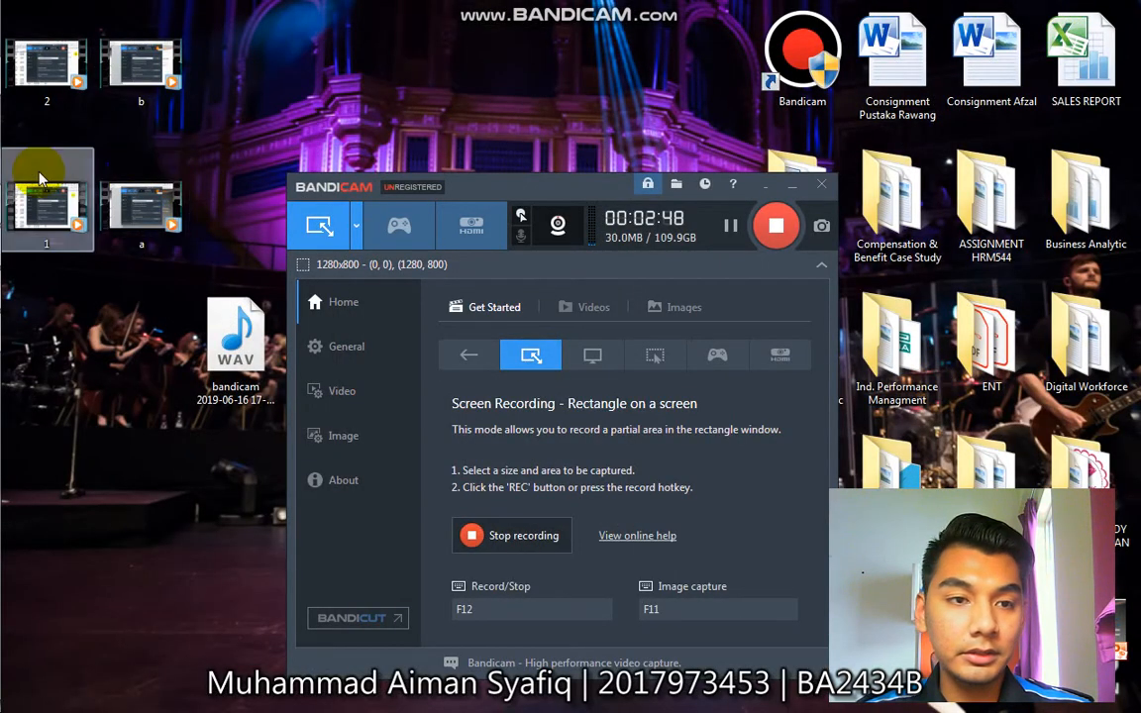
{"action": "mouse_move", "coordinate": [4, 312]}
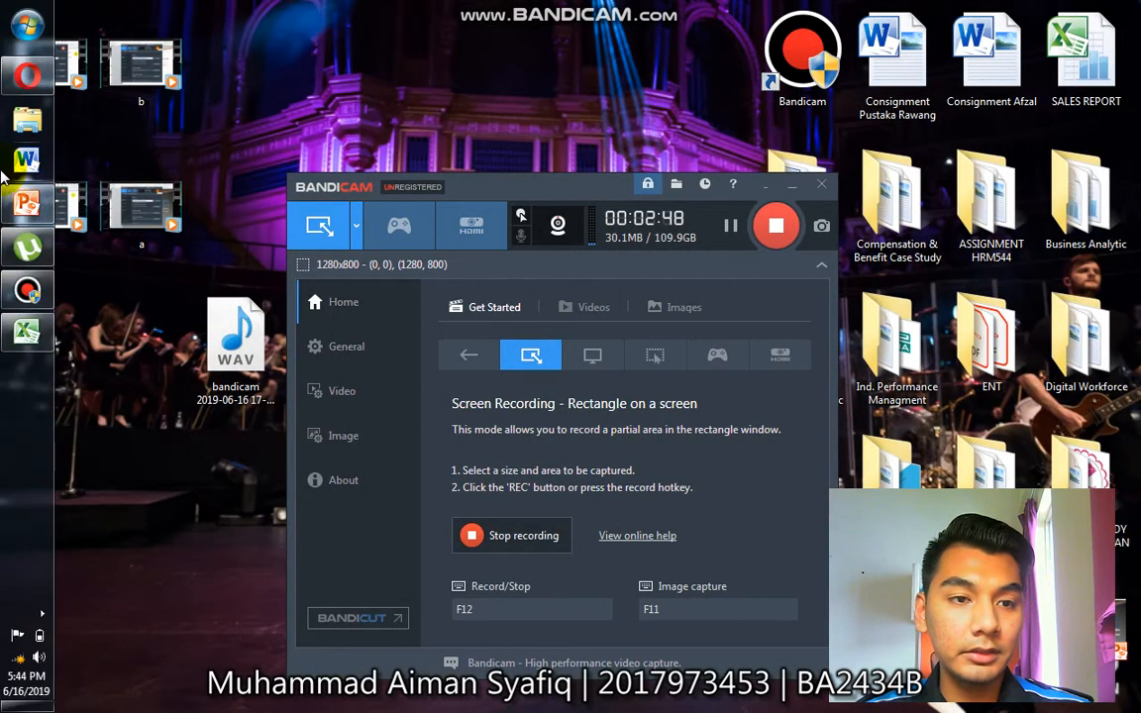
{"action": "left_click", "coordinate": [27, 332]}
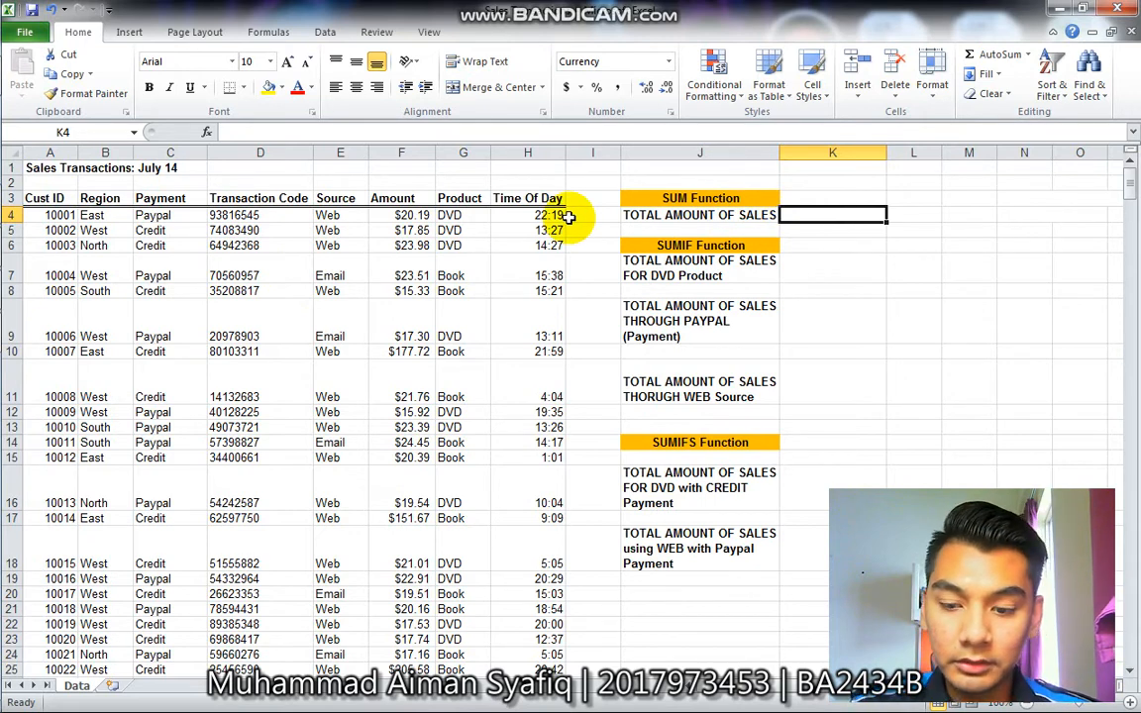
Step: Total all sales in K4 with a SUM formula over the Amount range F4:F475
{"action": "type", "text": "="}
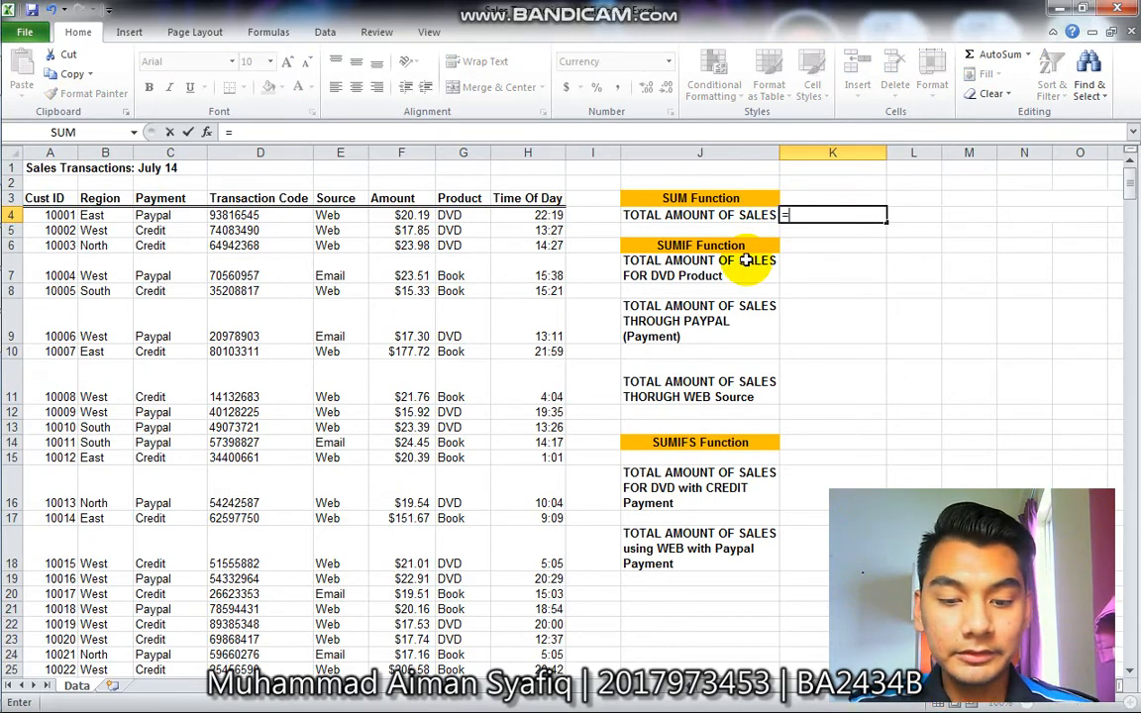
{"action": "type", "text": "sum"}
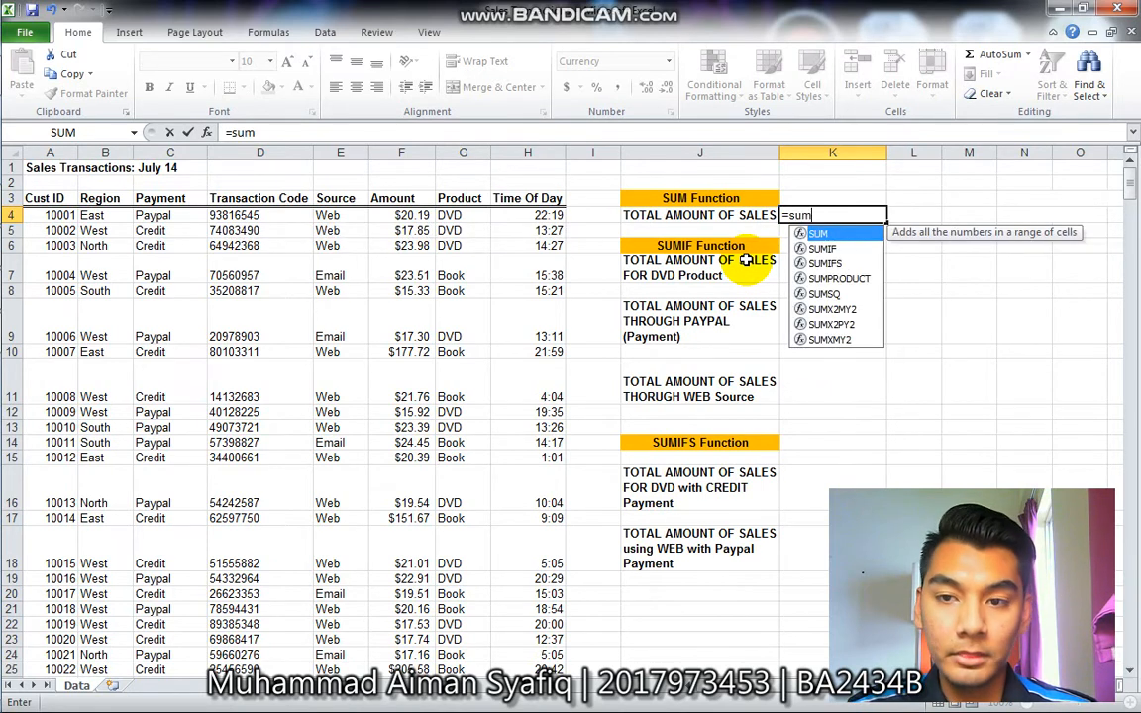
{"action": "double_click", "coordinate": [816, 232]}
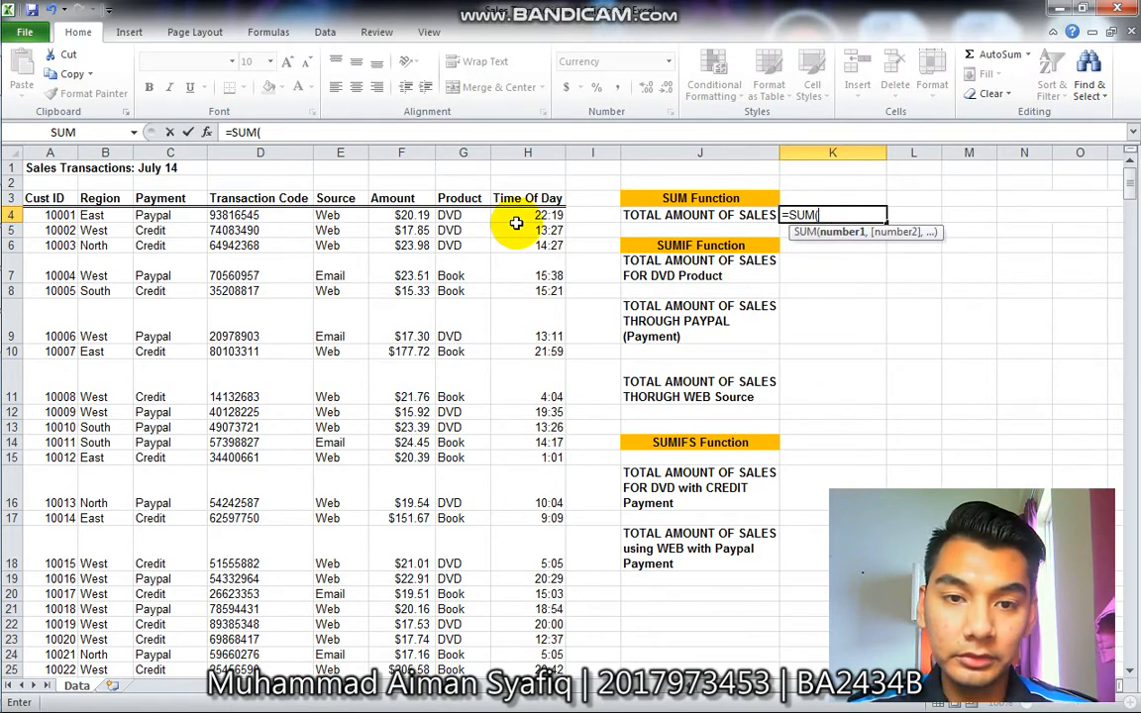
{"action": "left_click", "coordinate": [399, 217]}
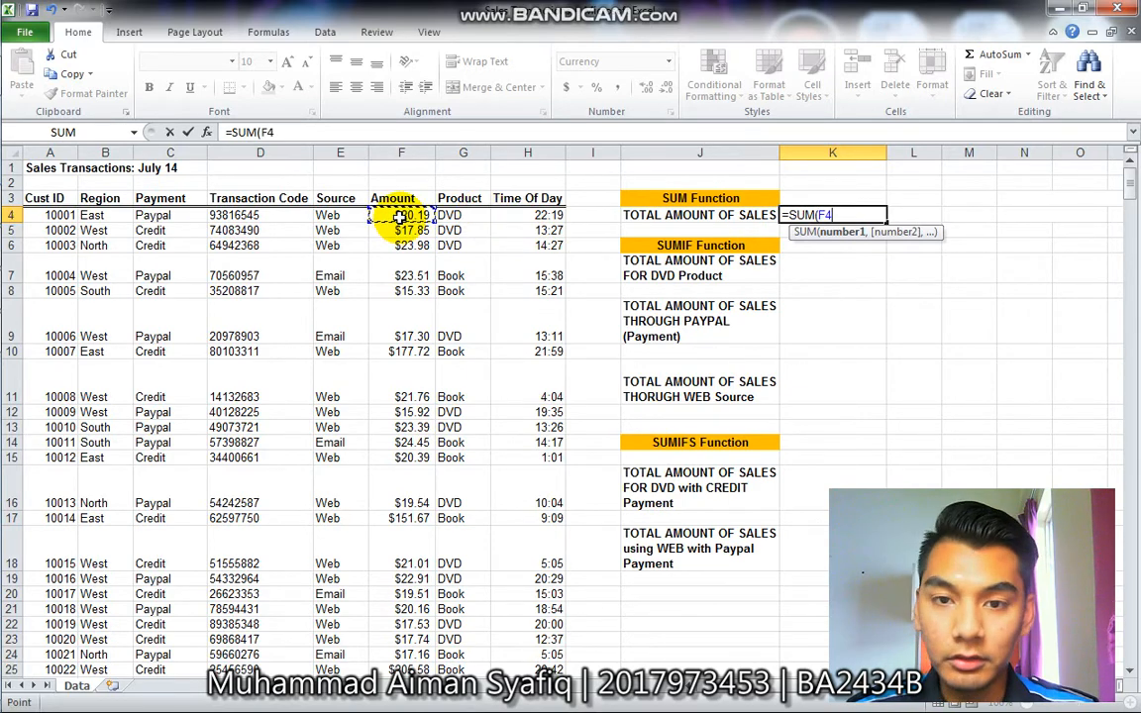
{"action": "key", "text": "ctrl+shift+Down"}
{"action": "key", "text": "Return"}
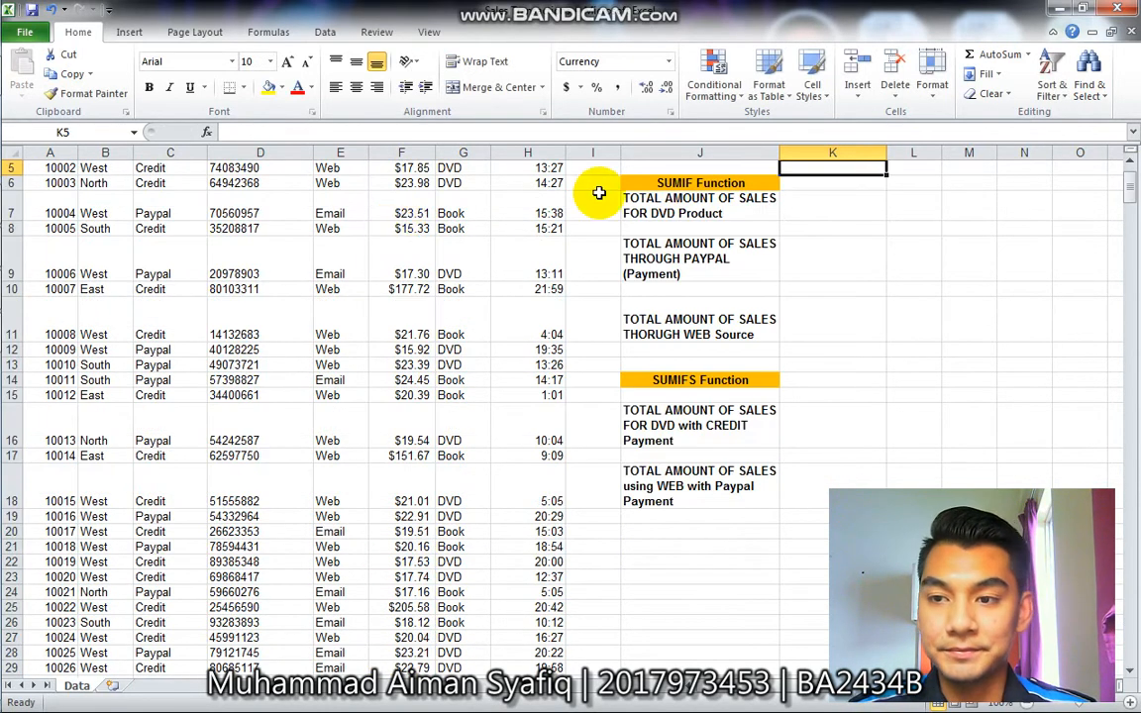
{"action": "left_click_drag", "start_coordinate": [1129, 187], "coordinate": [1134, 166]}
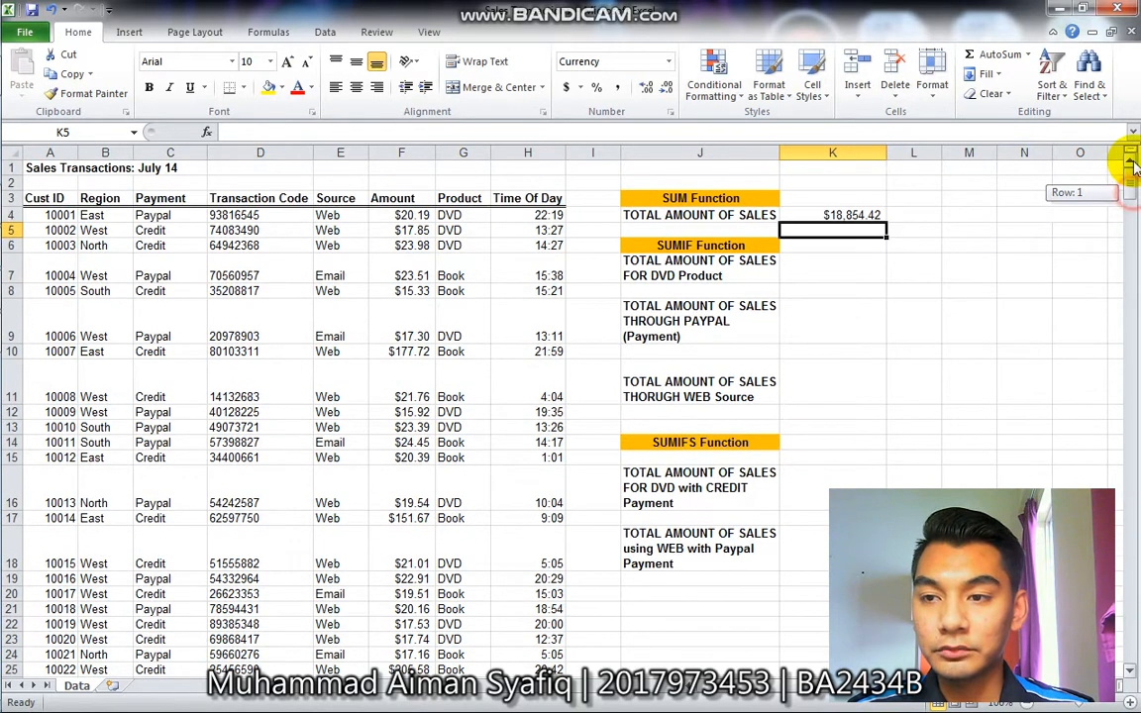
{"action": "left_click", "coordinate": [869, 215]}
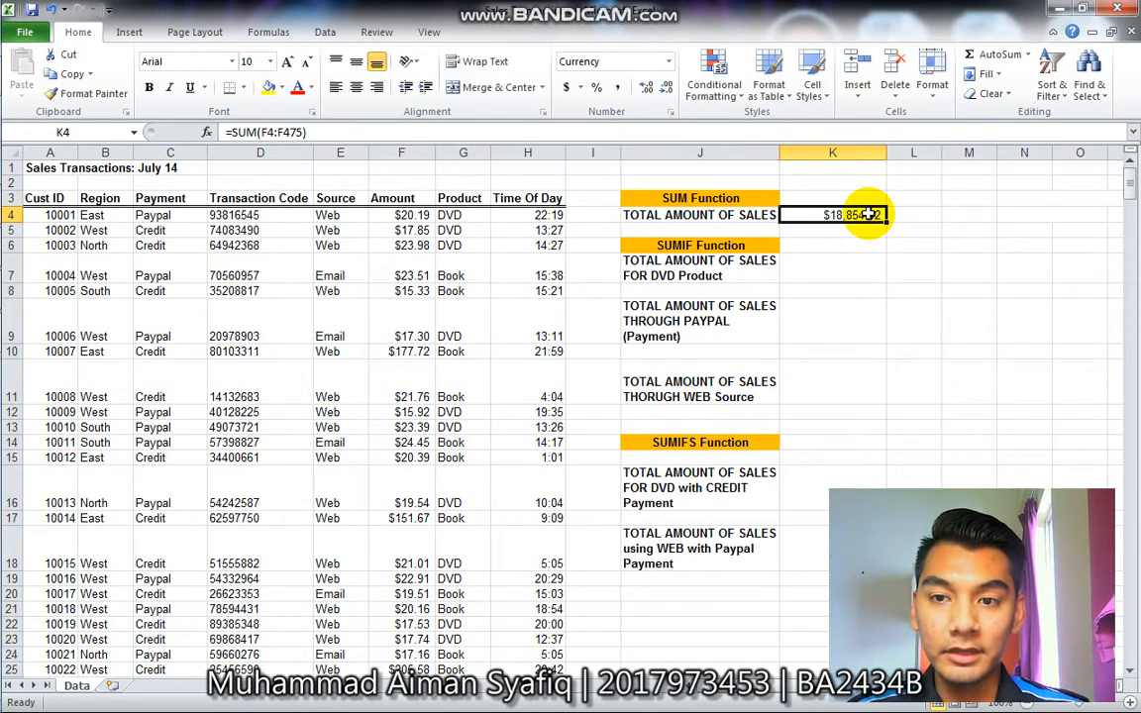
Step: Start a SUMIF formula in K7 for DVD sales, using the Product cells G4:G475 as the criteria range
{"action": "left_click", "coordinate": [833, 269]}
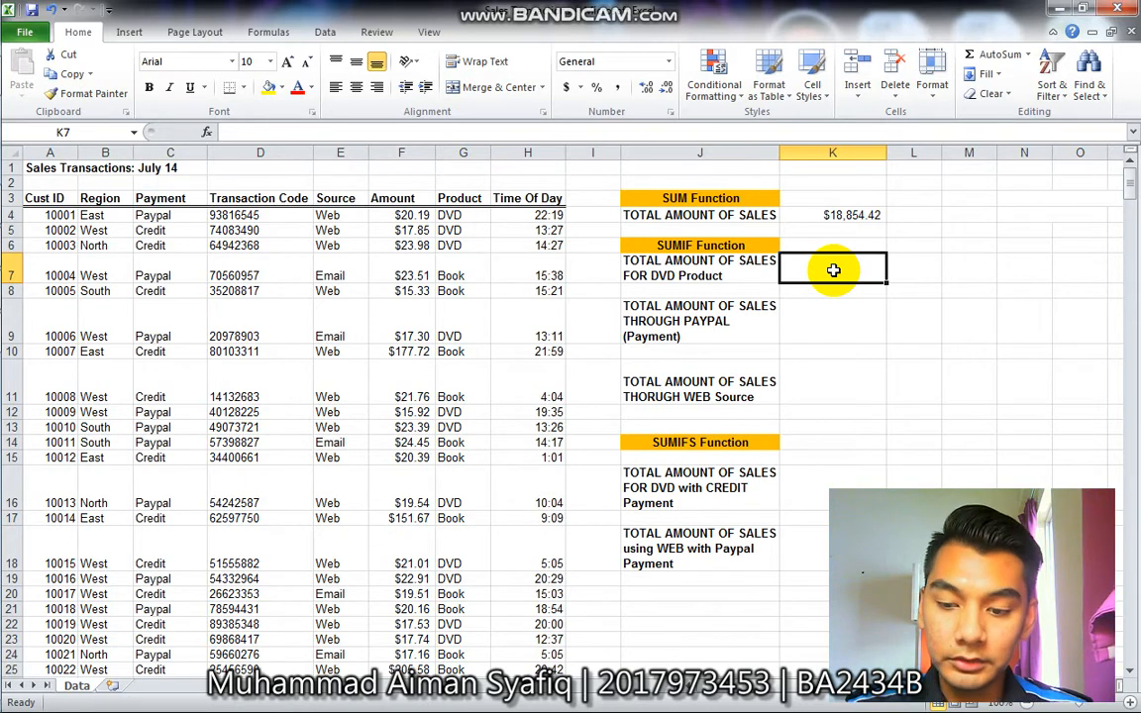
{"action": "type", "text": "="}
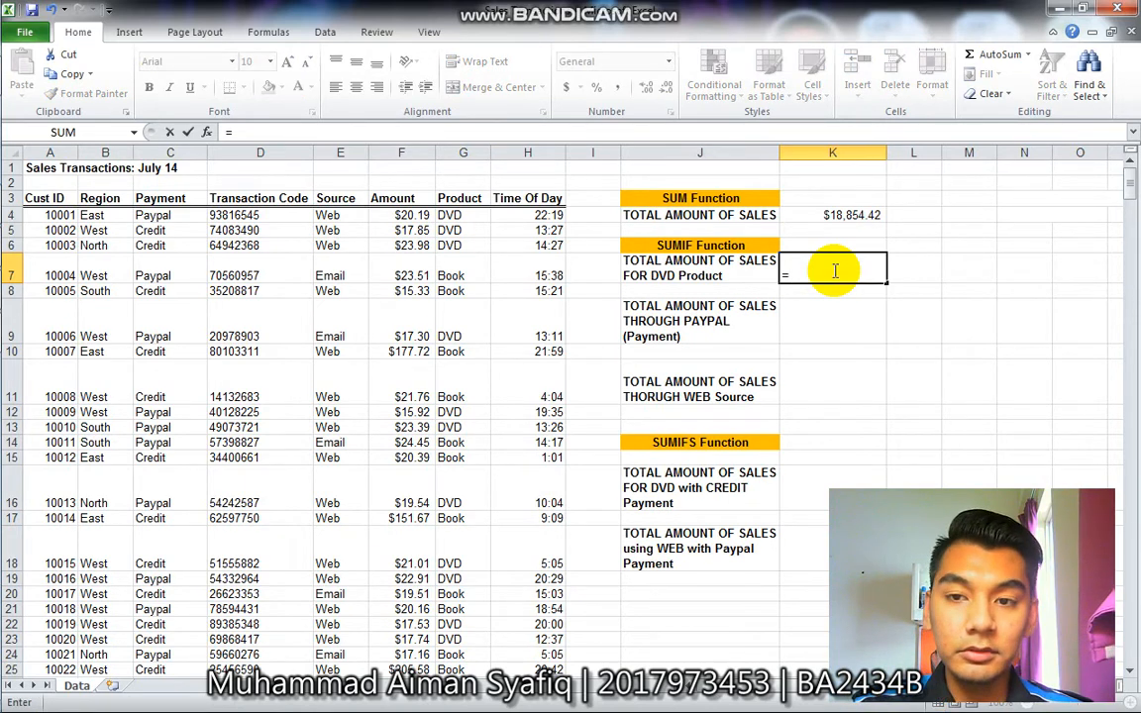
{"action": "type", "text": "sum"}
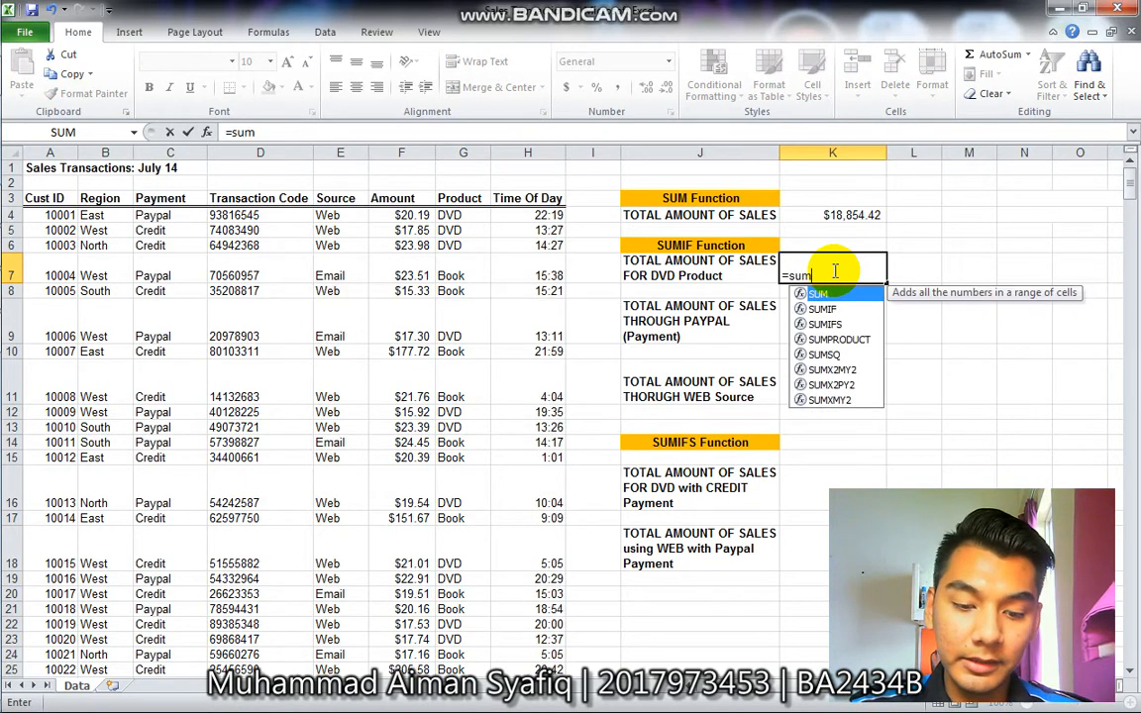
{"action": "type", "text": "if"}
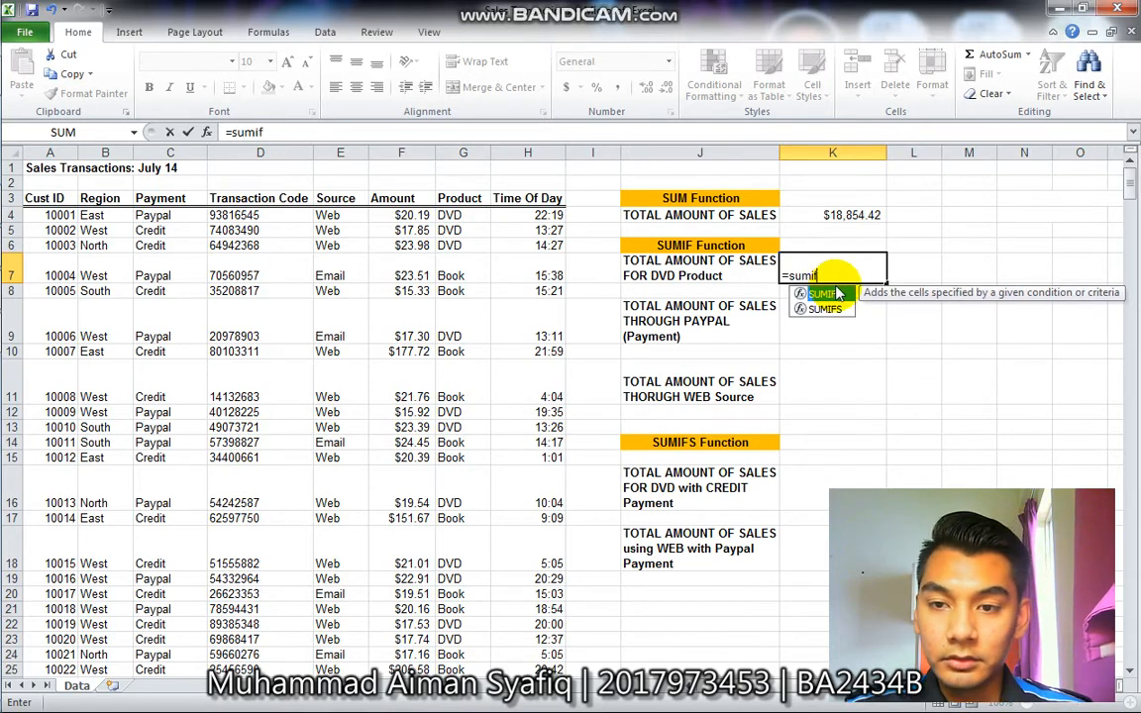
{"action": "double_click", "coordinate": [835, 294]}
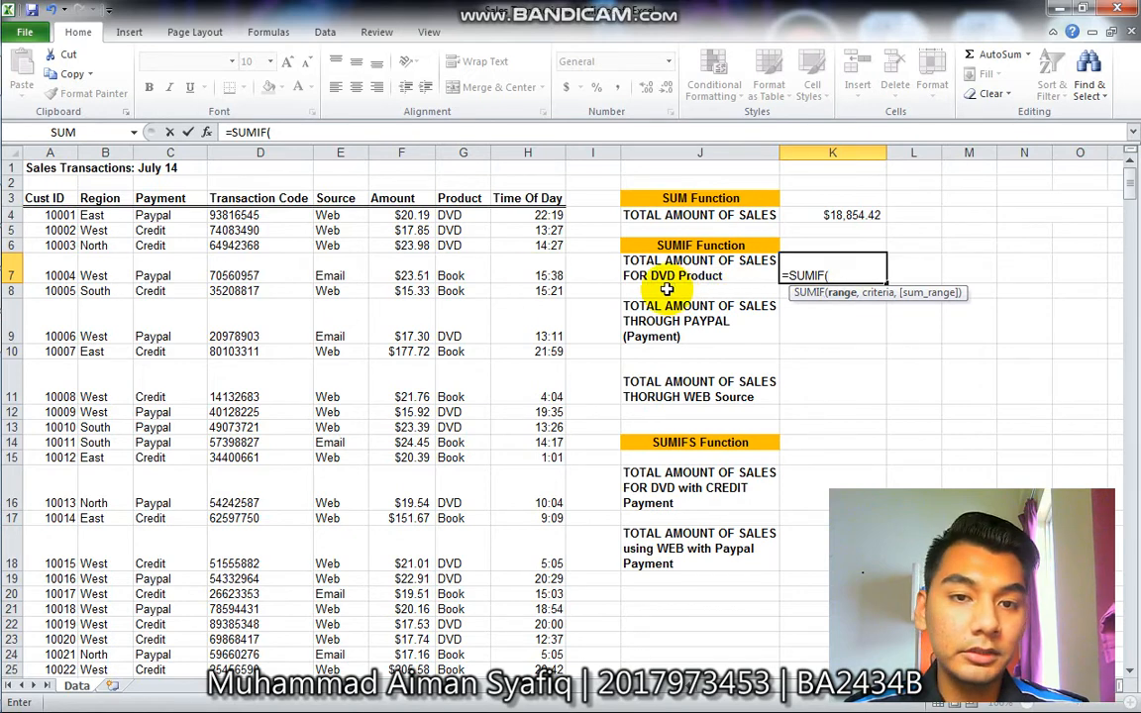
{"action": "left_click", "coordinate": [462, 214]}
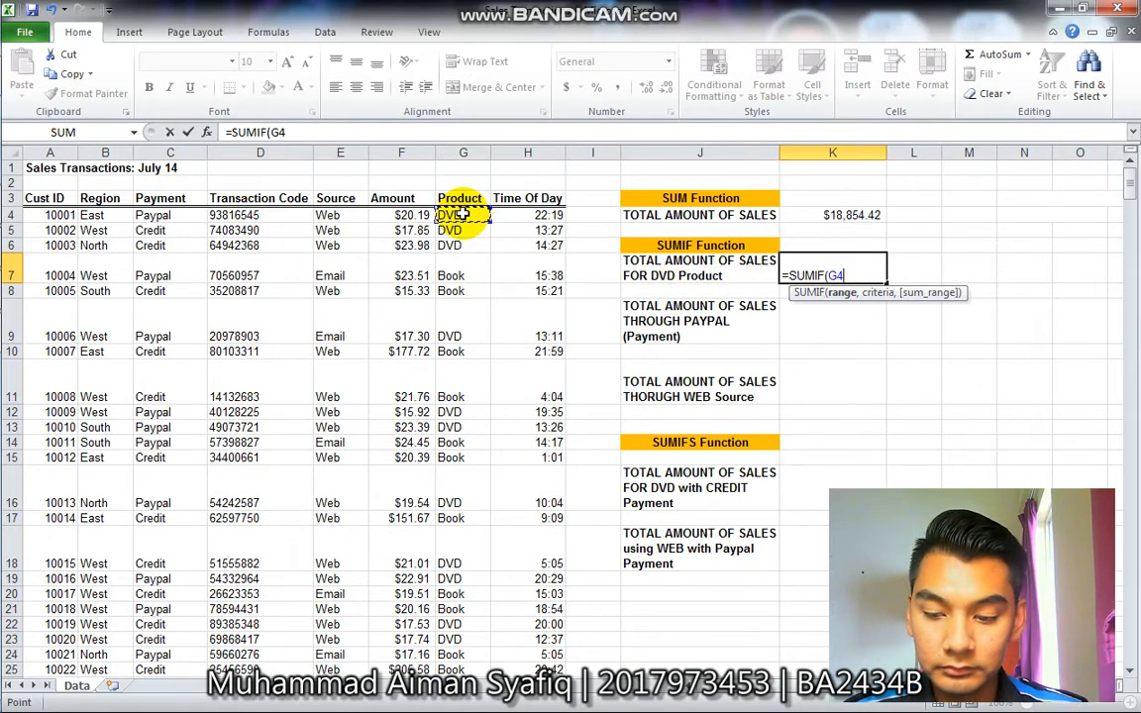
{"action": "key", "text": "ctrl+shift+Down"}
{"action": "type", "text": ","}
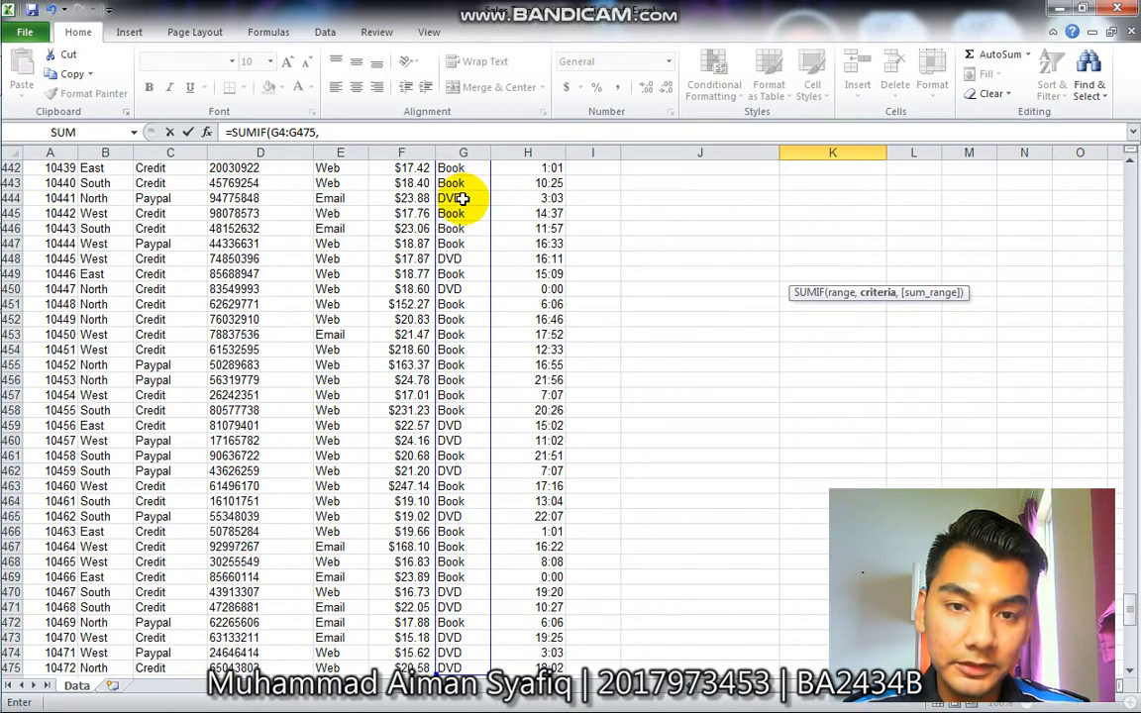
Step: Complete the DVD SUMIF formula with the DVD cell G444 as criterion and Amount cells F4:F475 as the sum range
{"action": "left_click", "coordinate": [463, 200]}
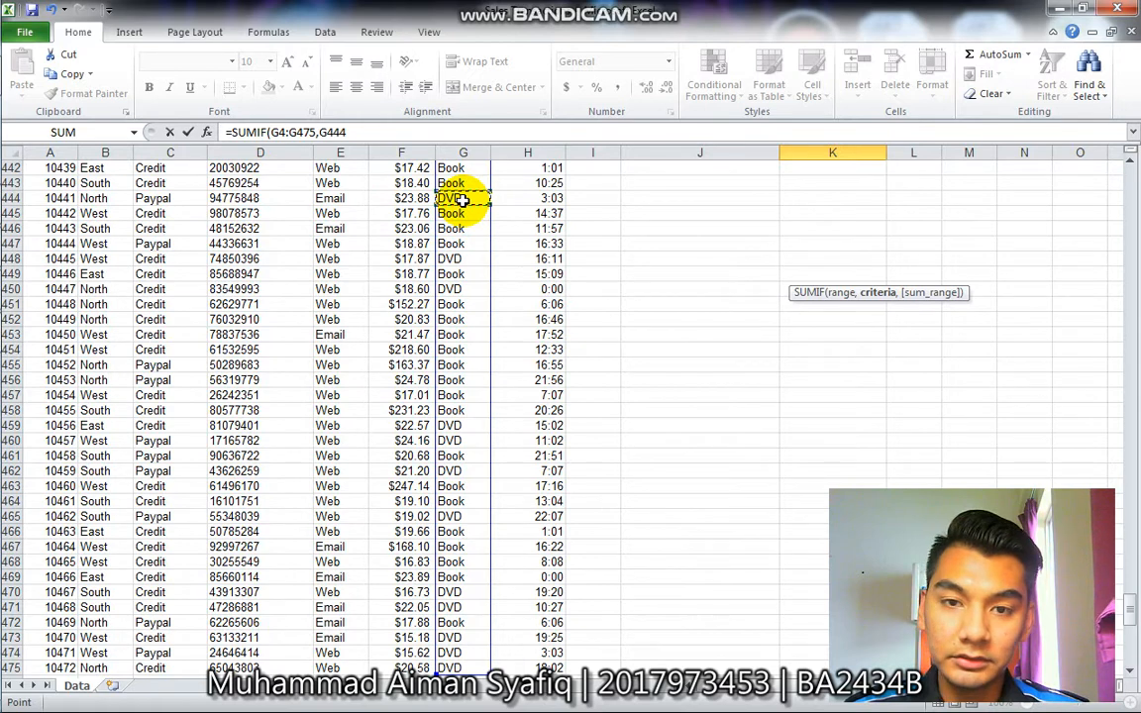
{"action": "type", "text": ","}
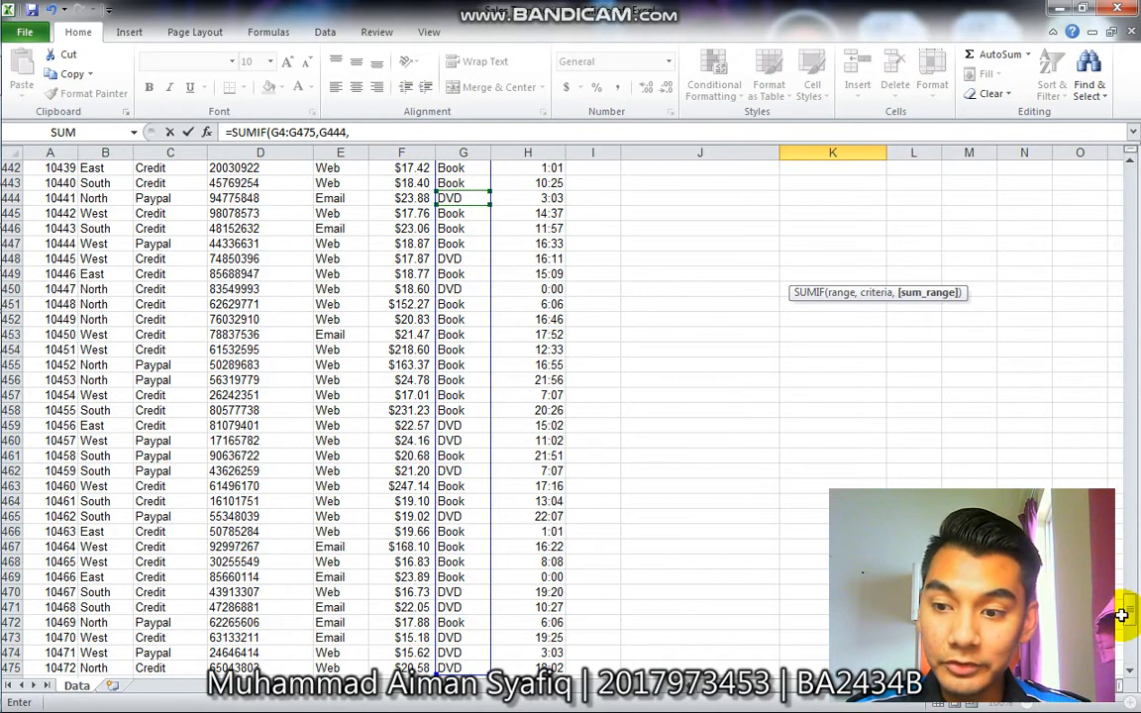
{"action": "left_click_drag", "start_coordinate": [1122, 615], "coordinate": [1129, 163]}
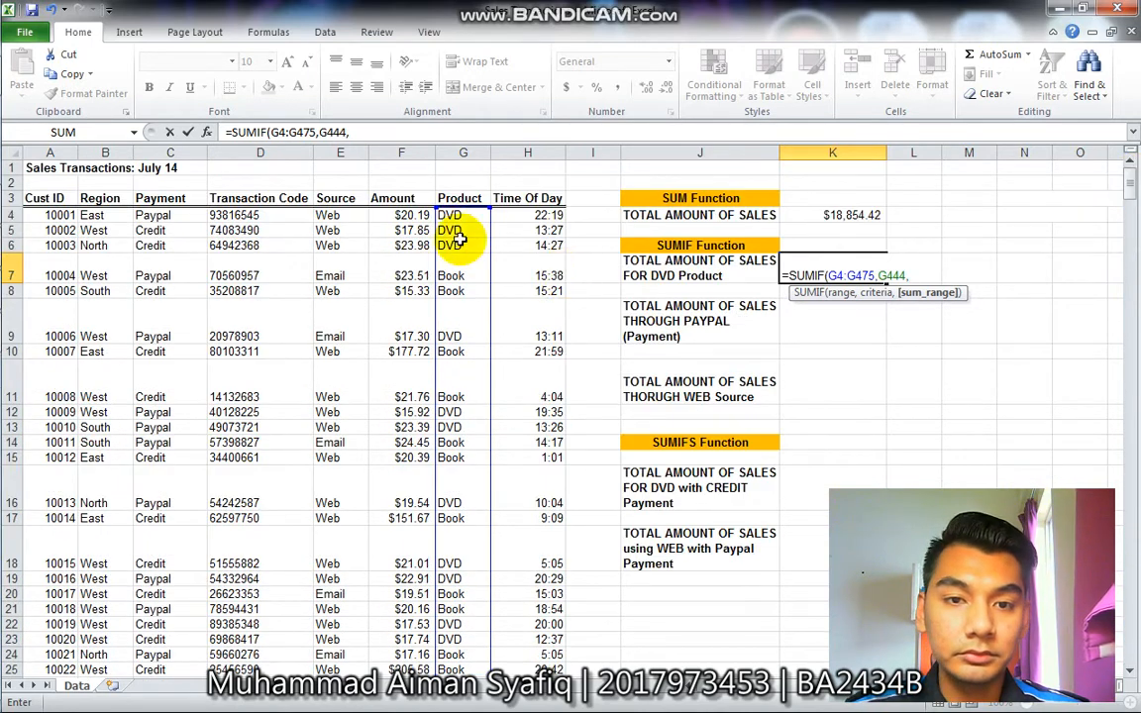
{"action": "left_click", "coordinate": [398, 216]}
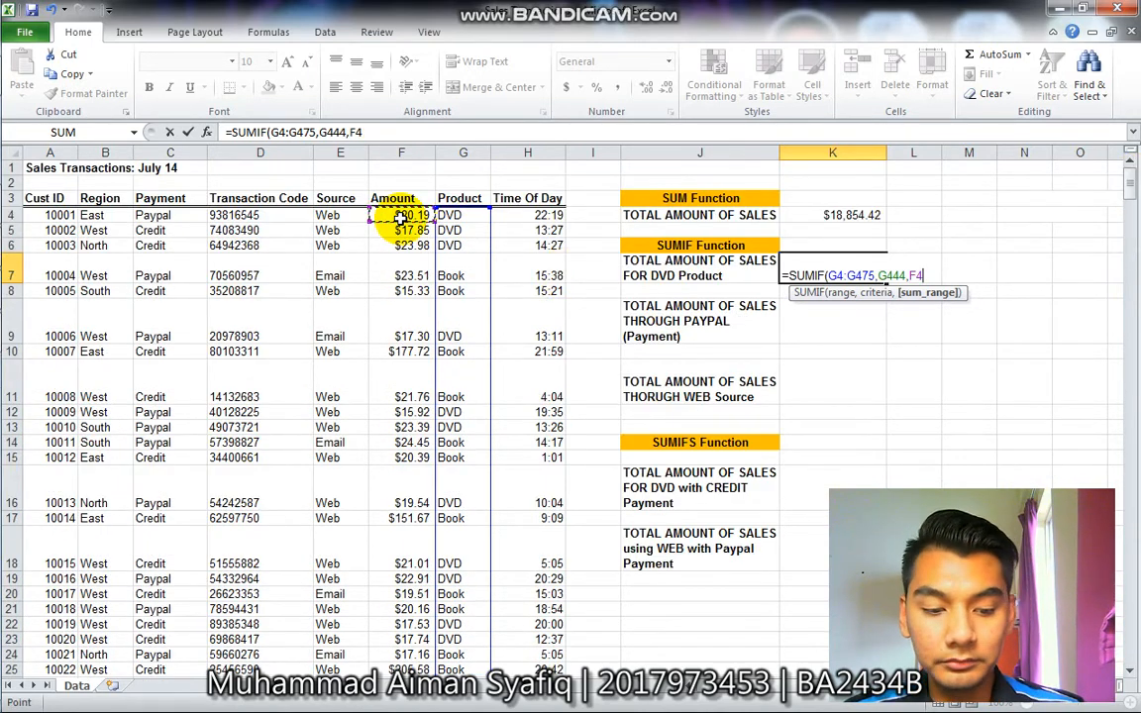
{"action": "key", "text": "ctrl+shift+Down"}
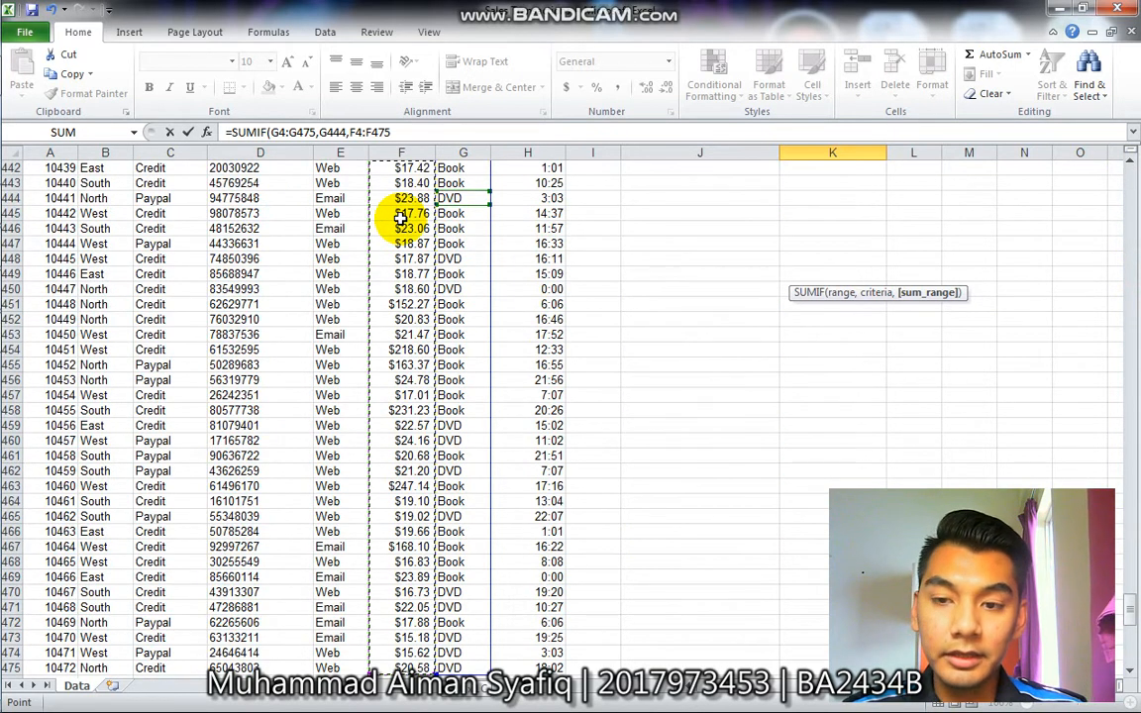
{"action": "key", "text": "Return"}
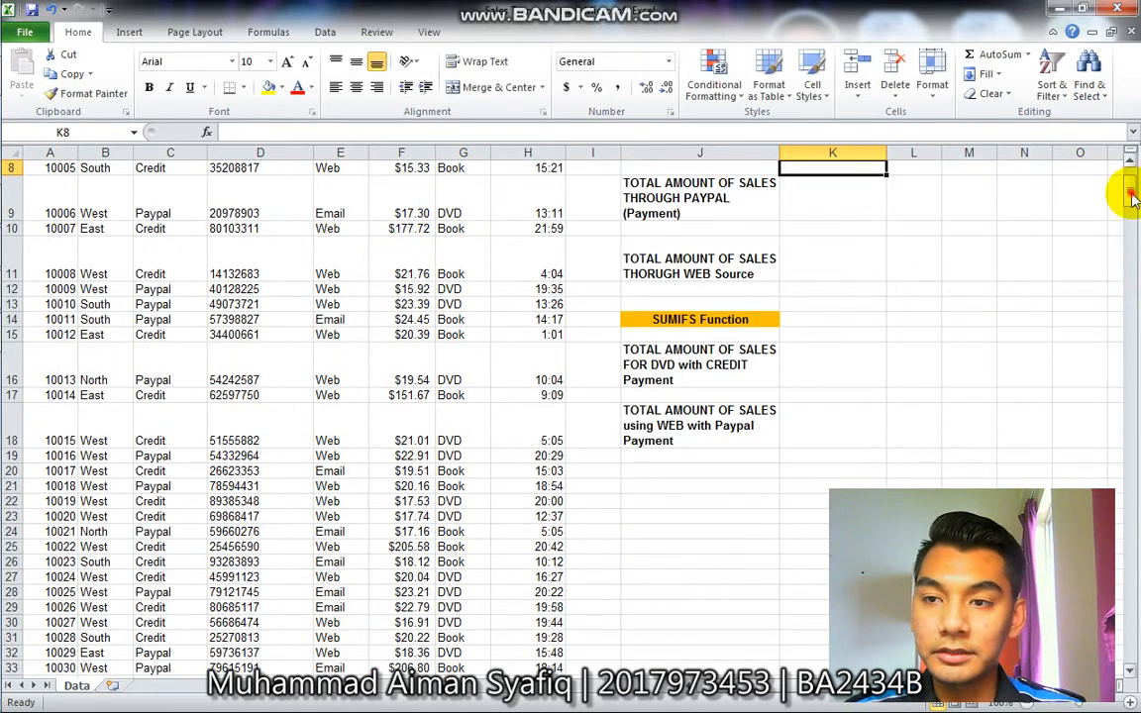
{"action": "left_click_drag", "start_coordinate": [1133, 198], "coordinate": [1130, 160]}
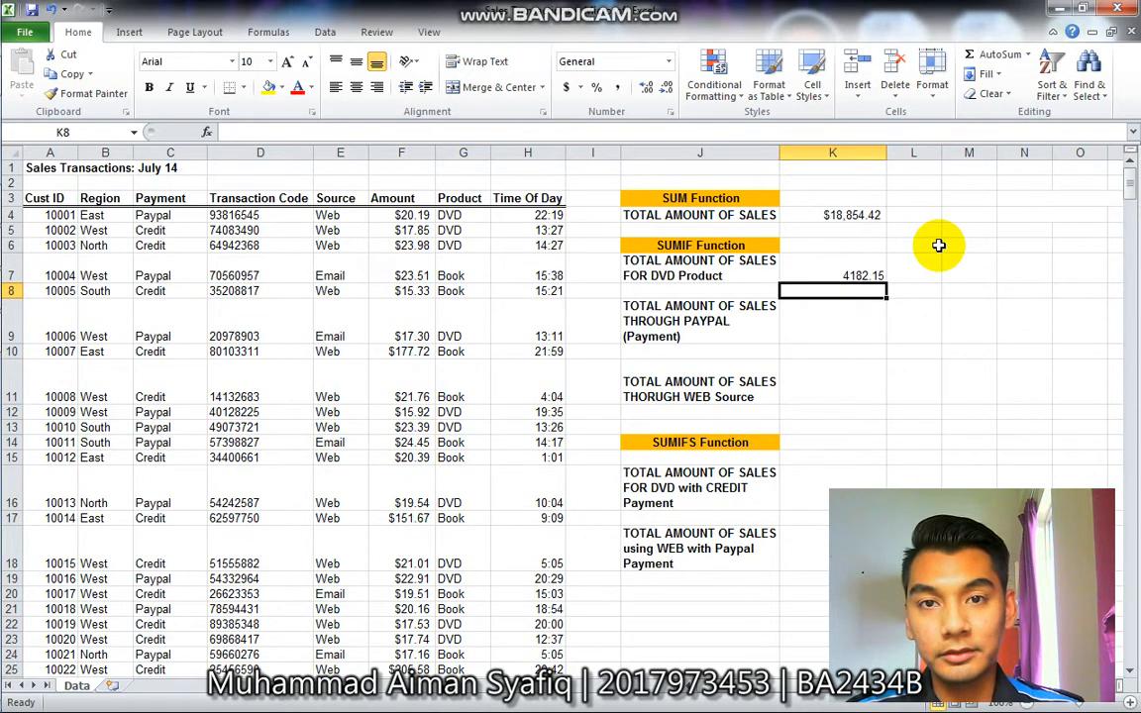
Step: Start a SUMIF formula in K9 for Paypal sales, using the Payment cells C4:C475 as the criteria range
{"action": "left_click", "coordinate": [829, 325]}
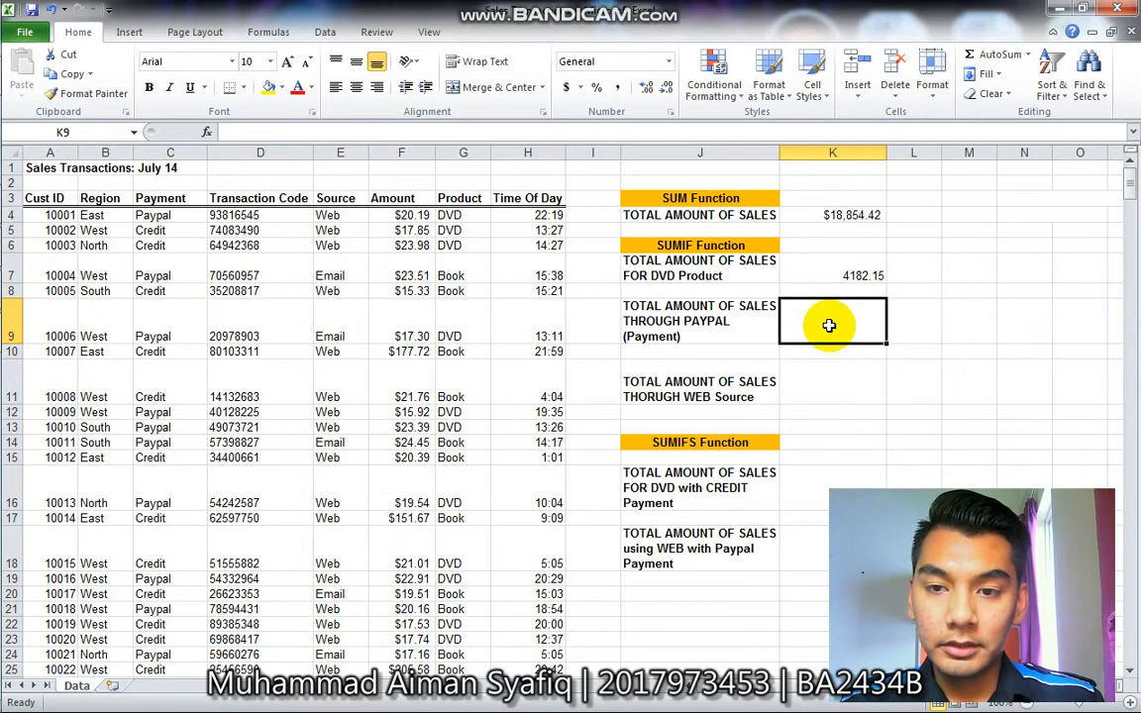
{"action": "type", "text": "="}
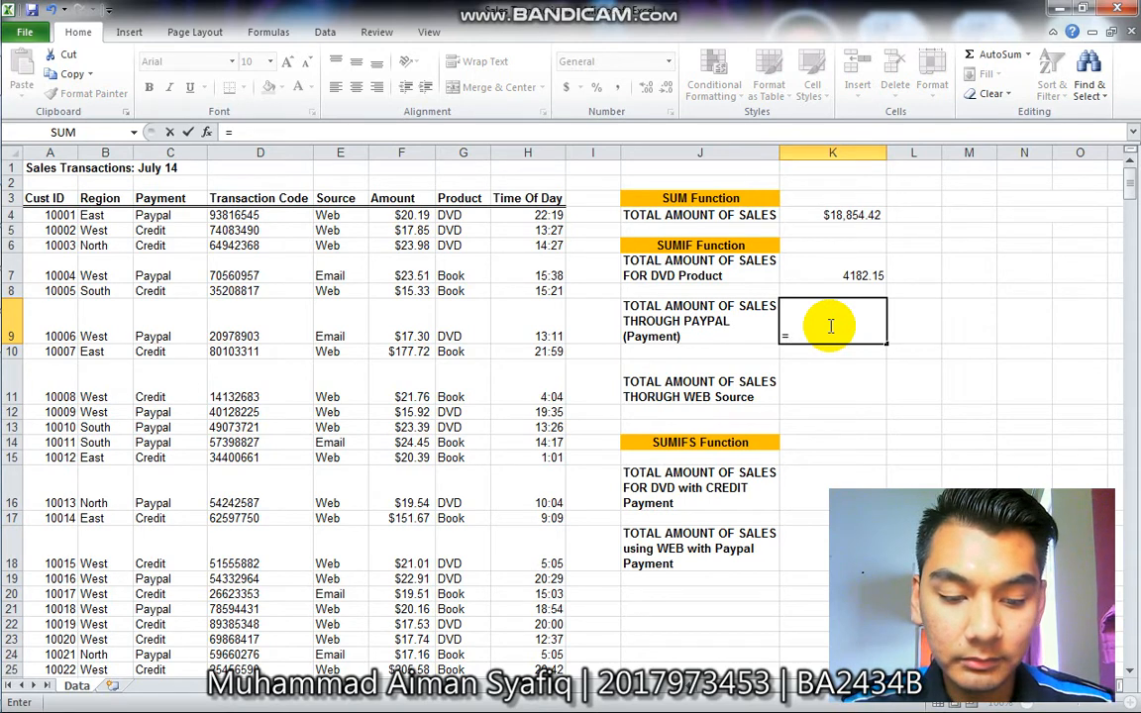
{"action": "type", "text": "sumi"}
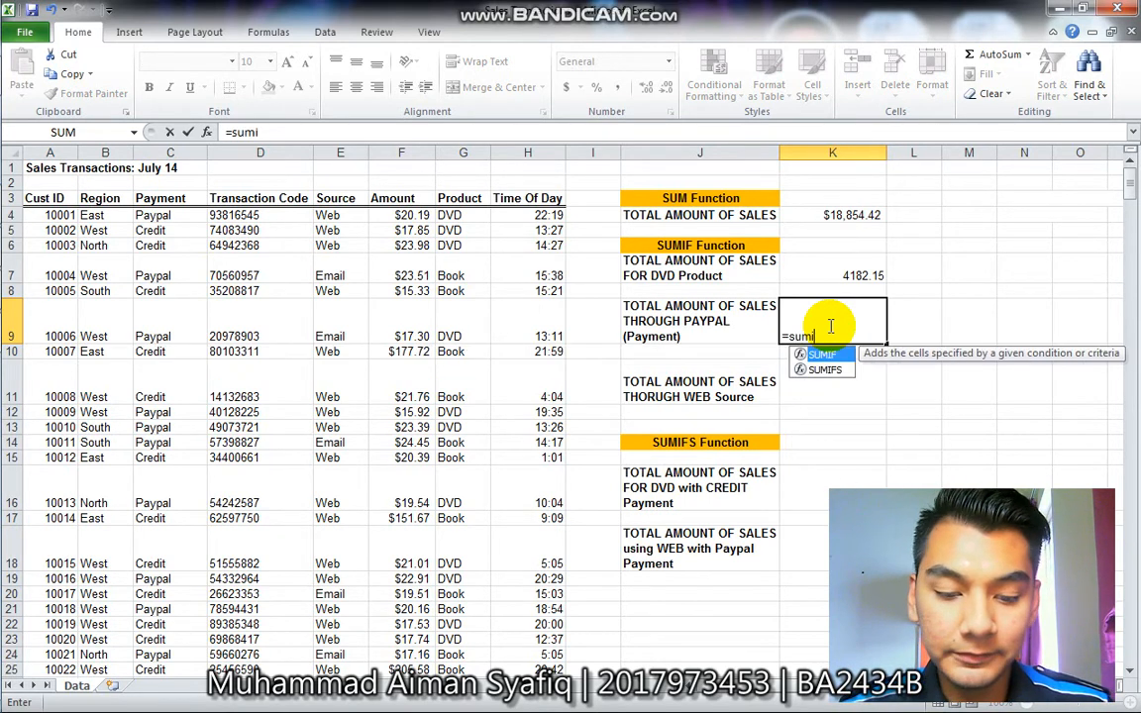
{"action": "type", "text": "f"}
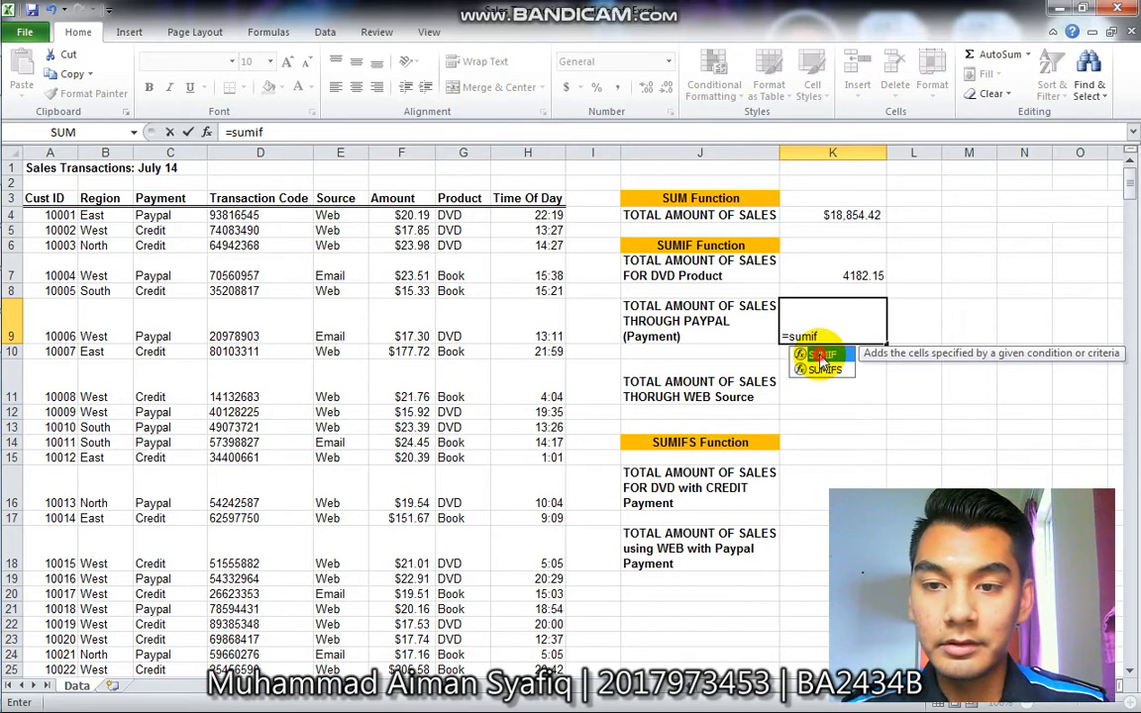
{"action": "double_click", "coordinate": [818, 356]}
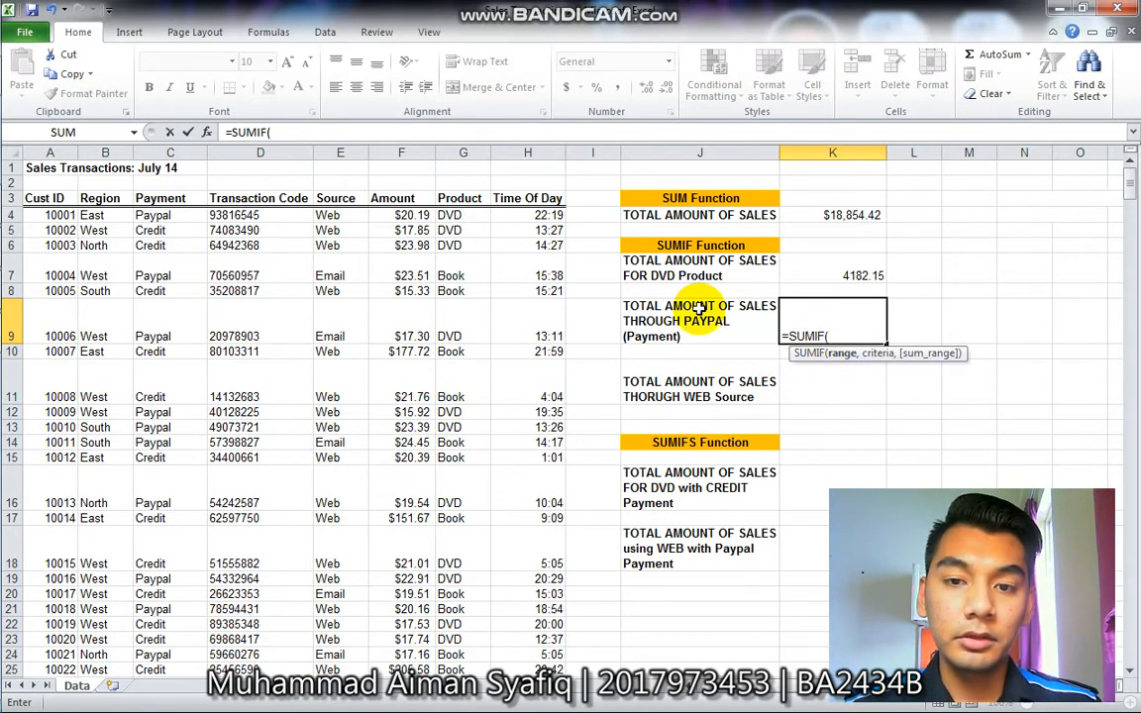
{"action": "left_click", "coordinate": [154, 214]}
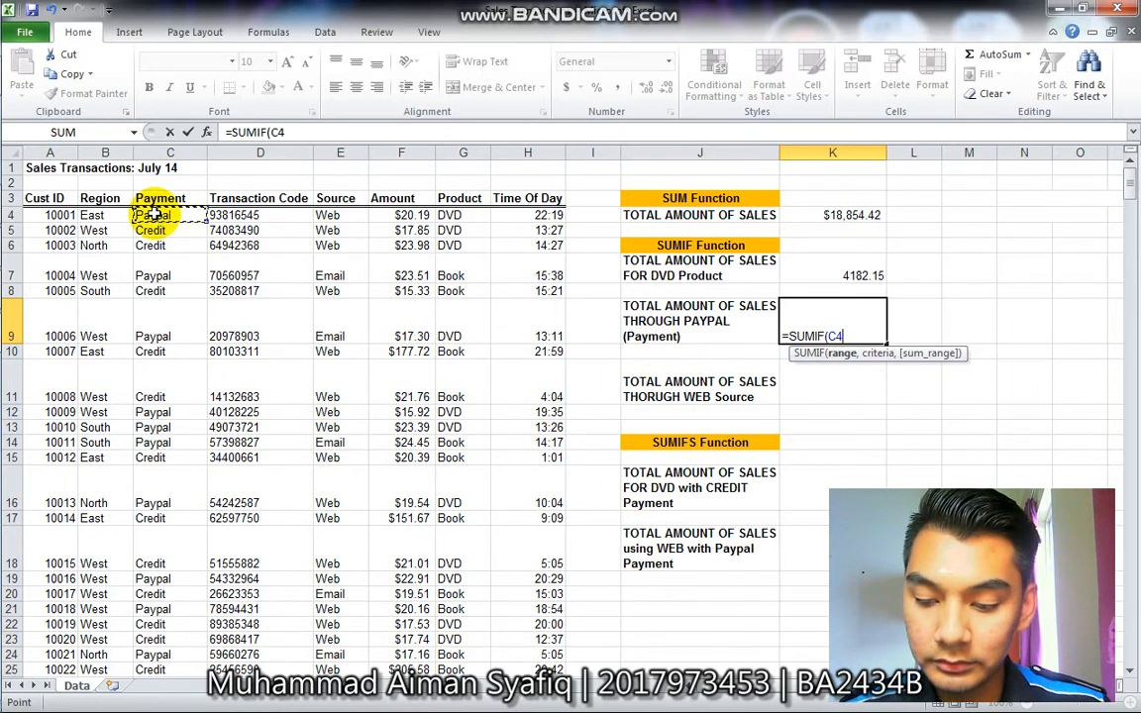
{"action": "key", "text": "ctrl+shift+Down"}
{"action": "type", "text": ","}
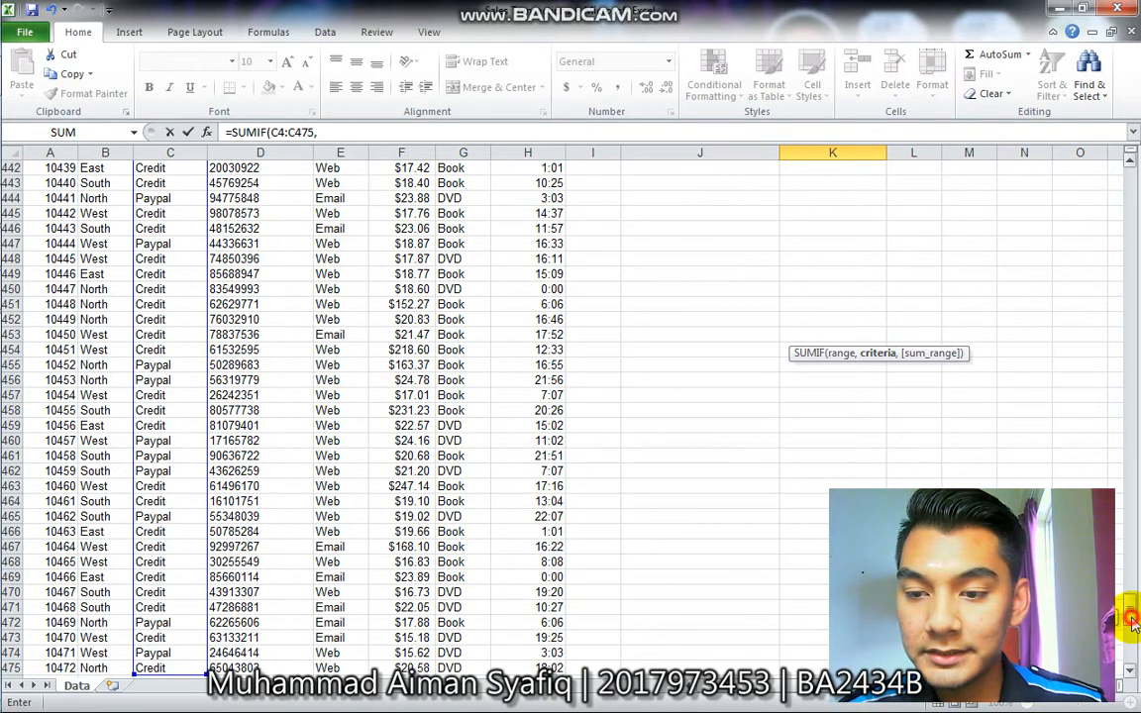
Step: Complete the Paypal SUMIF formula with the Paypal cell C4 as criterion and Amount cells F4:F475 as the sum range
{"action": "left_click_drag", "start_coordinate": [1132, 621], "coordinate": [1134, 193]}
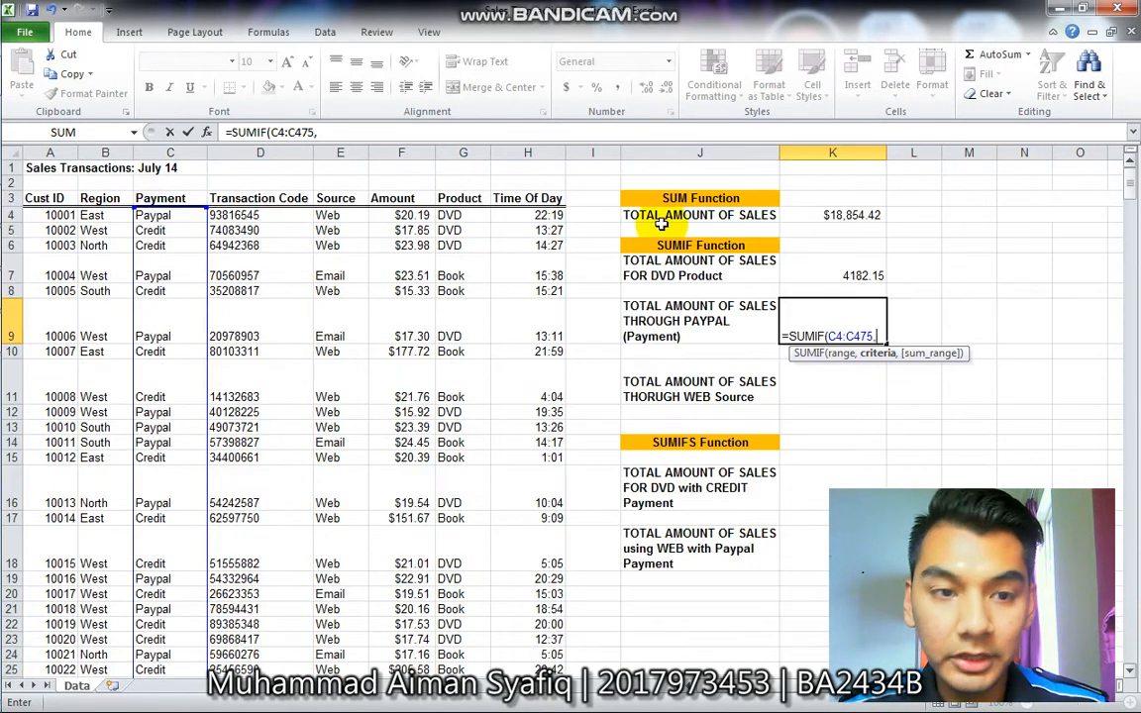
{"action": "left_click", "coordinate": [177, 216]}
{"action": "type", "text": ","}
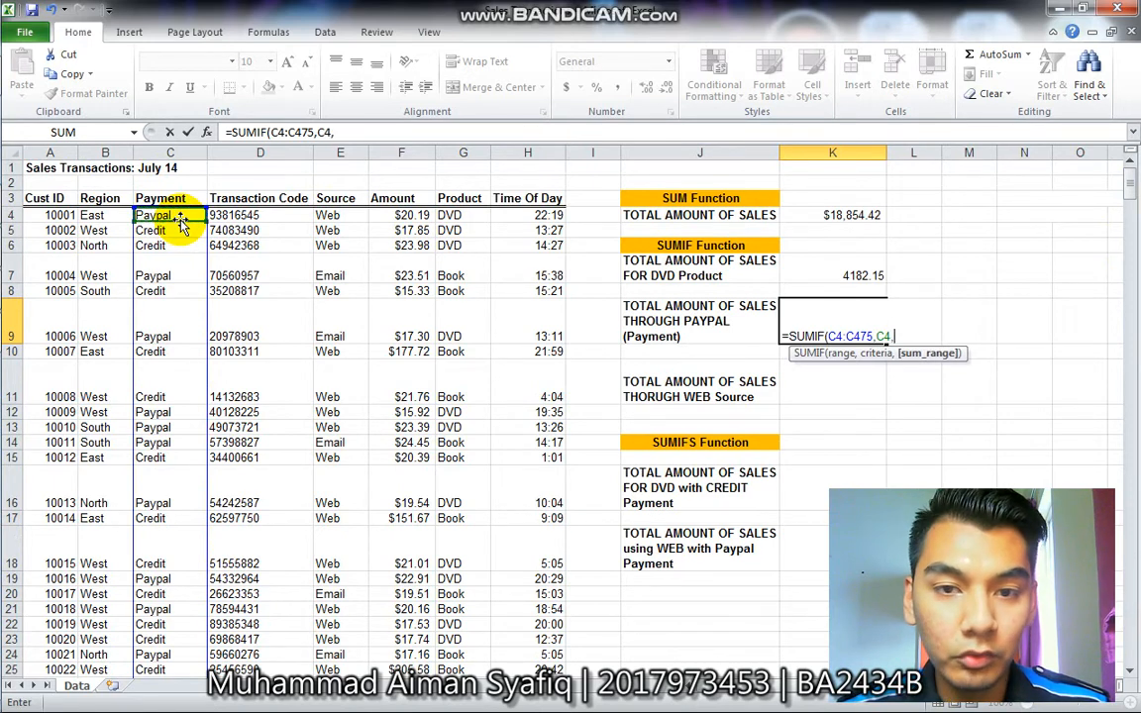
{"action": "left_click", "coordinate": [420, 216]}
{"action": "key", "text": "ctrl+shift+Down"}
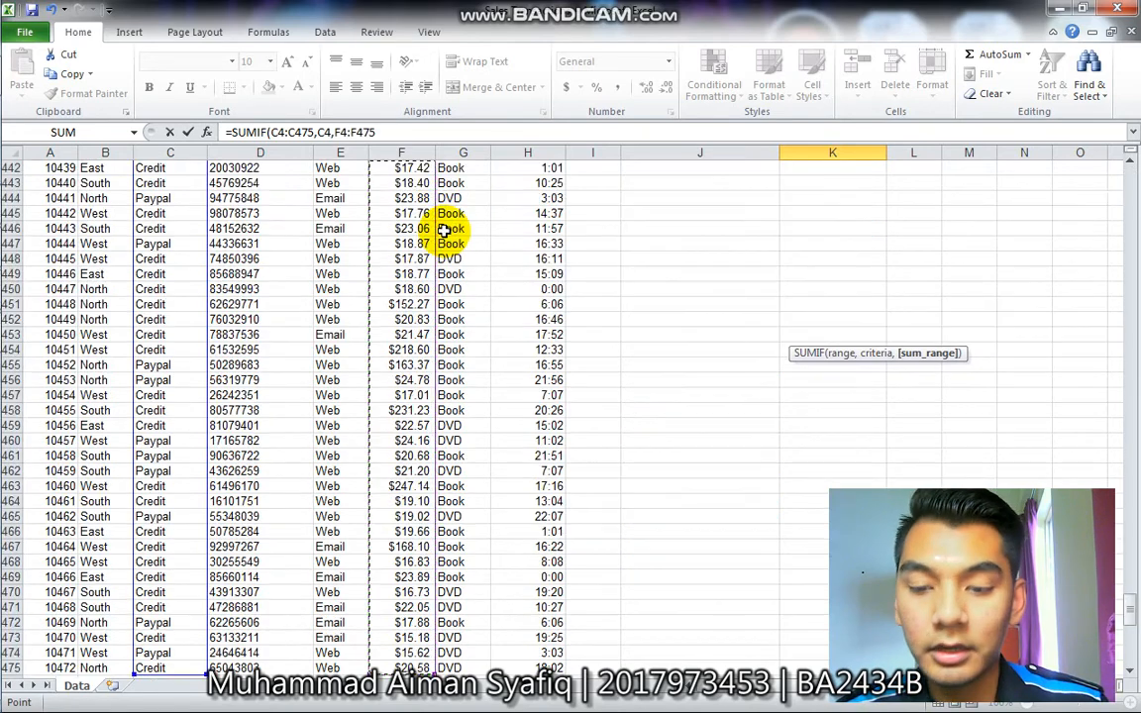
{"action": "key", "text": "Return"}
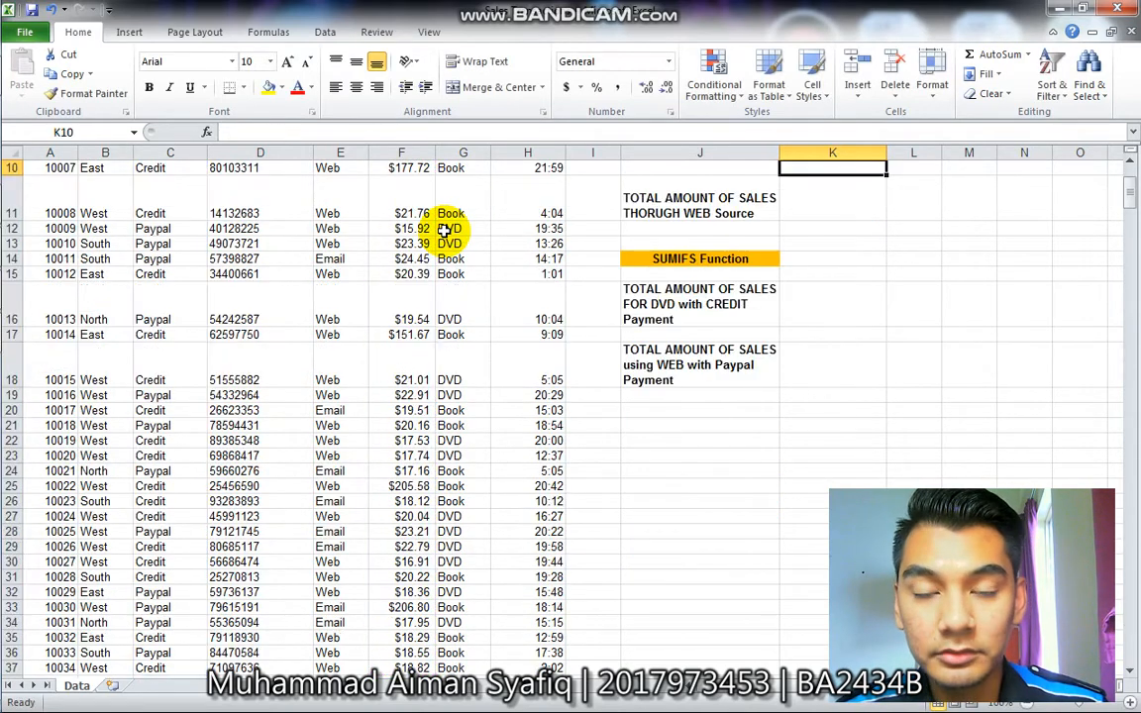
Step: Start a SUMIF formula in K11 for Web sales, using the Source cells E4:E475 as the criteria range
{"action": "scroll", "coordinate": [1130, 182], "scroll_direction": "up", "scroll_amount": 3}
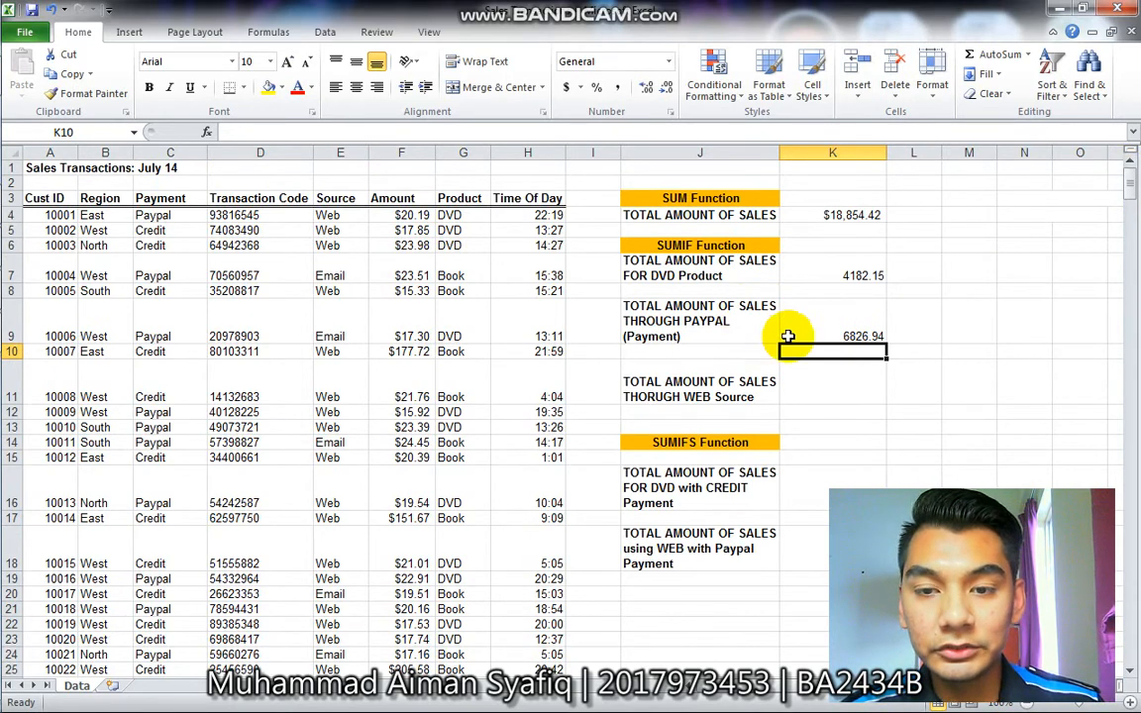
{"action": "left_click", "coordinate": [852, 401]}
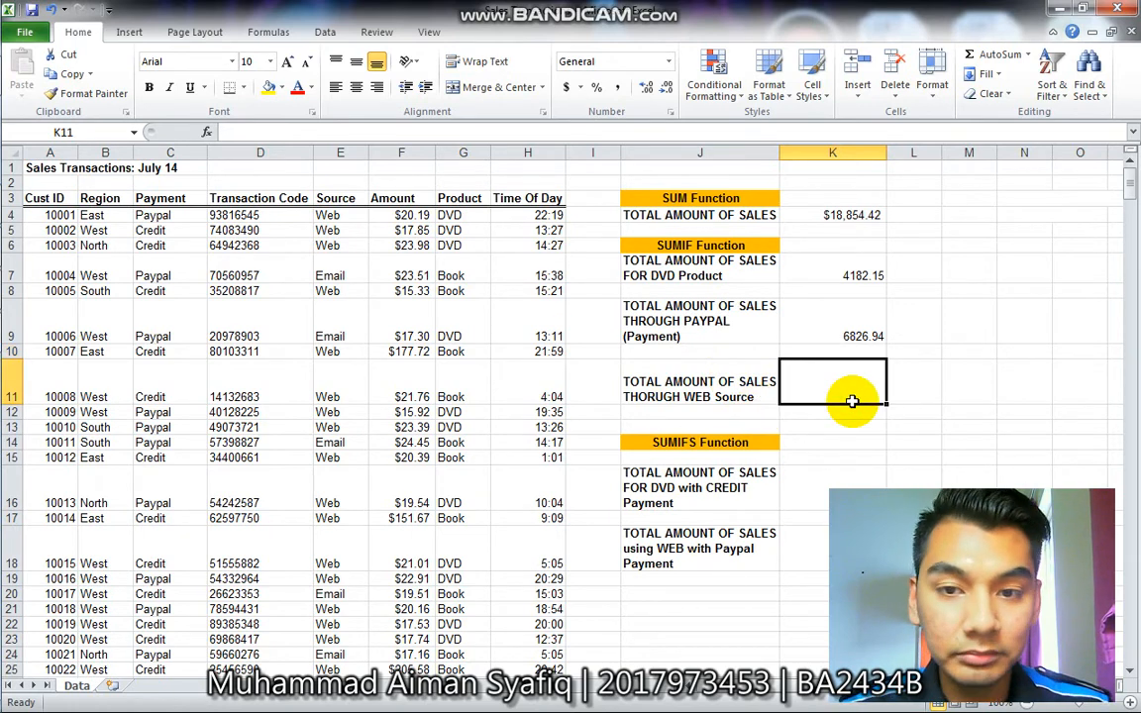
{"action": "type", "text": "="}
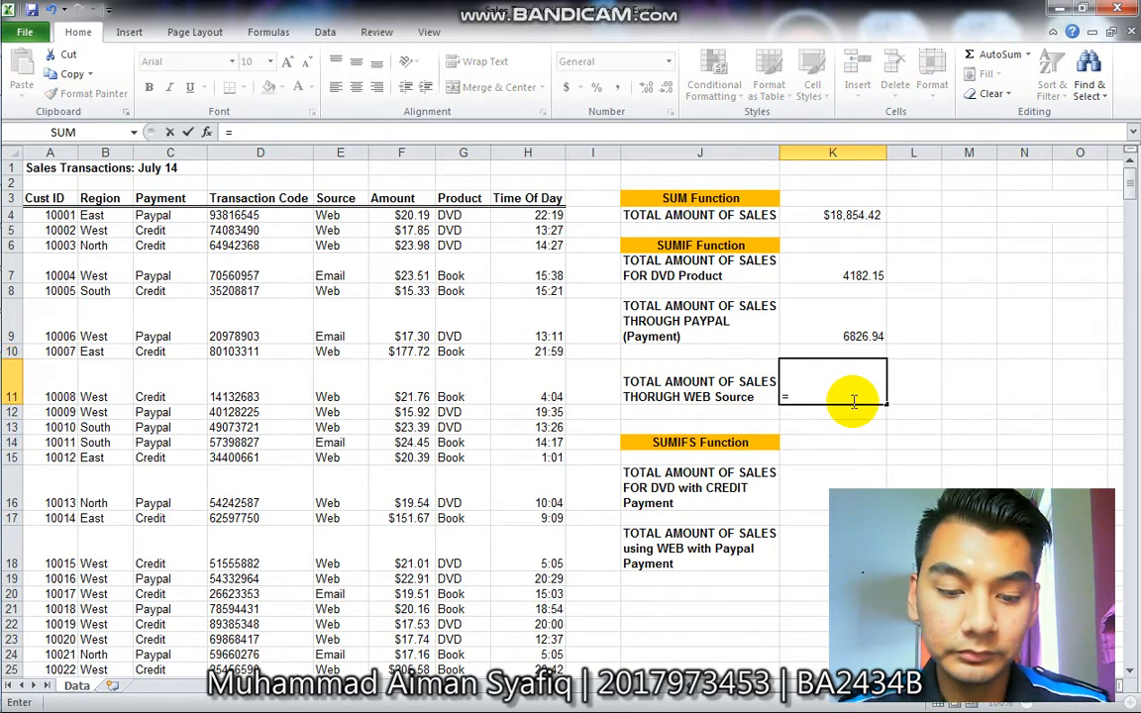
{"action": "type", "text": "sumif"}
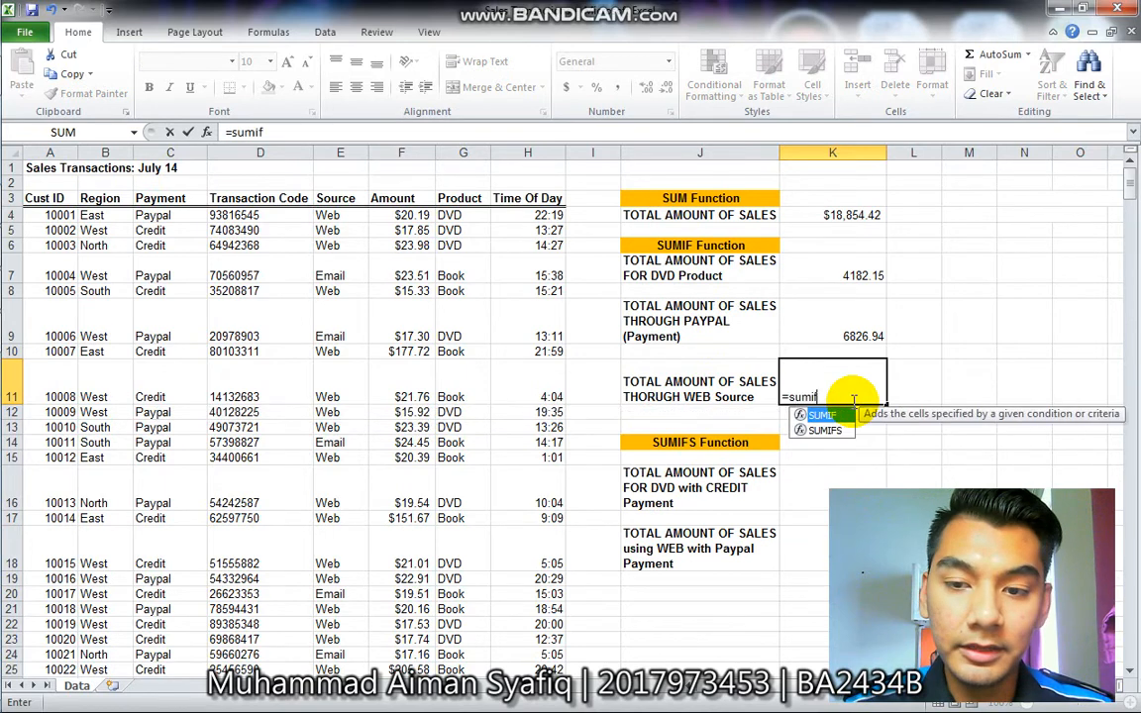
{"action": "key", "text": "Tab"}
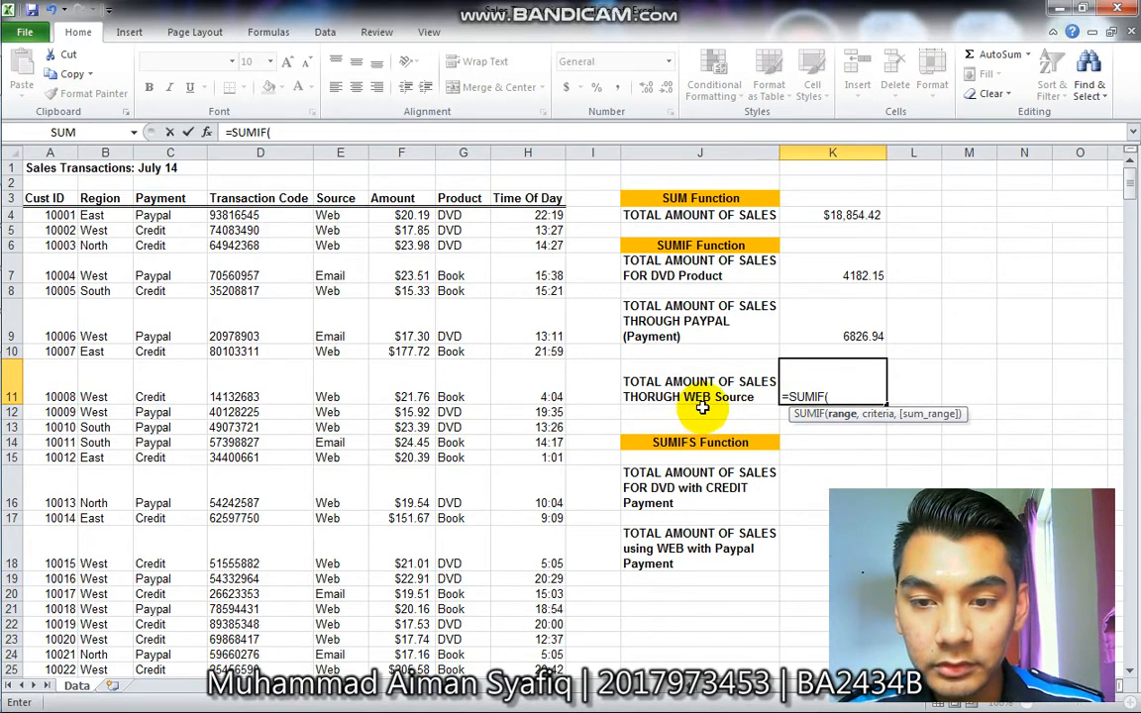
{"action": "left_click", "coordinate": [328, 215]}
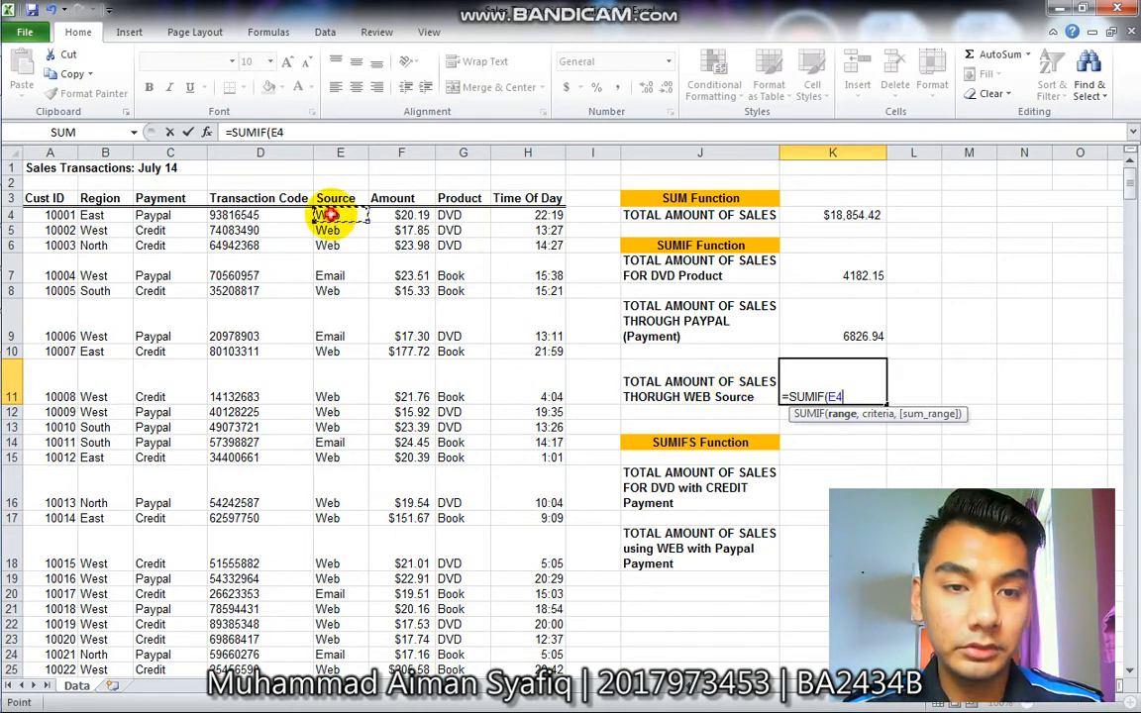
{"action": "key", "text": "ctrl+shift+Down"}
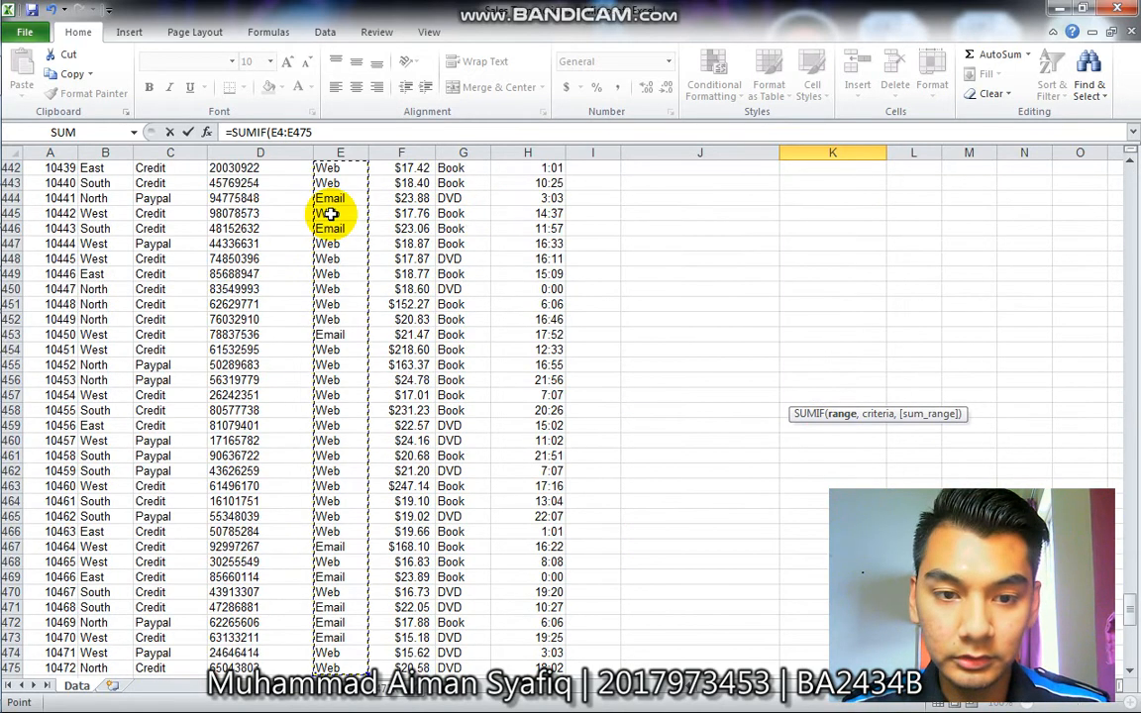
{"action": "type", "text": ","}
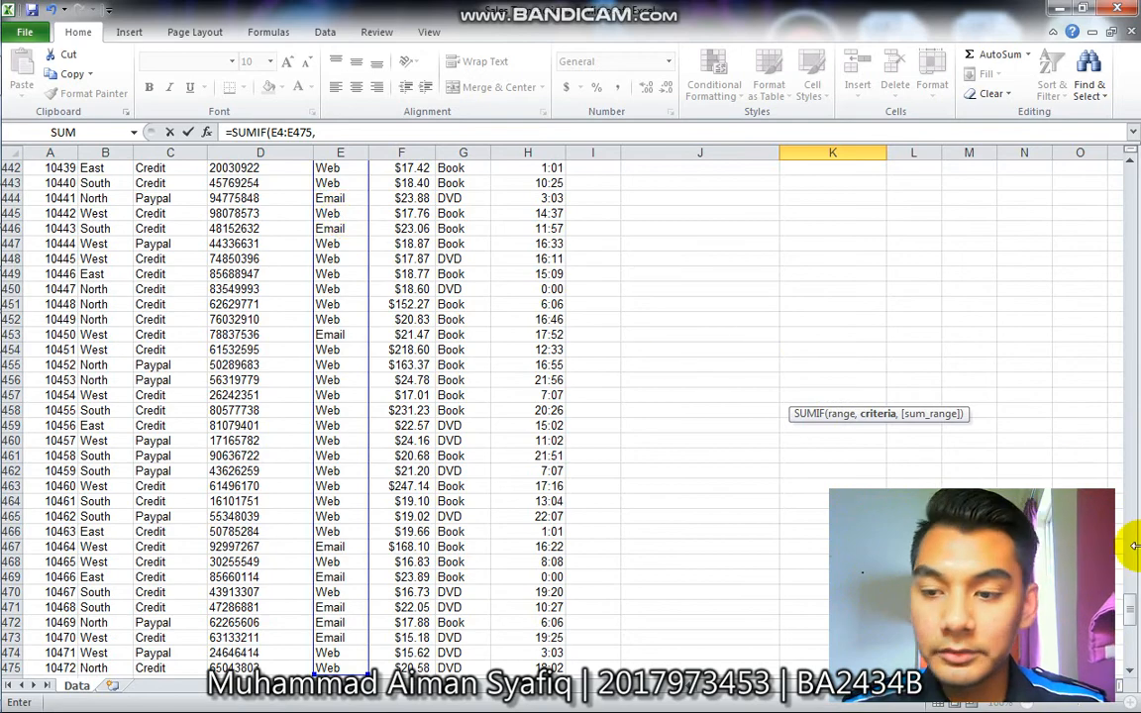
Step: Complete the Web SUMIF formula with the Web cell E5 as criterion and Amount cells F4:F475 as the sum range
{"action": "left_click_drag", "start_coordinate": [1130, 621], "coordinate": [1023, 149]}
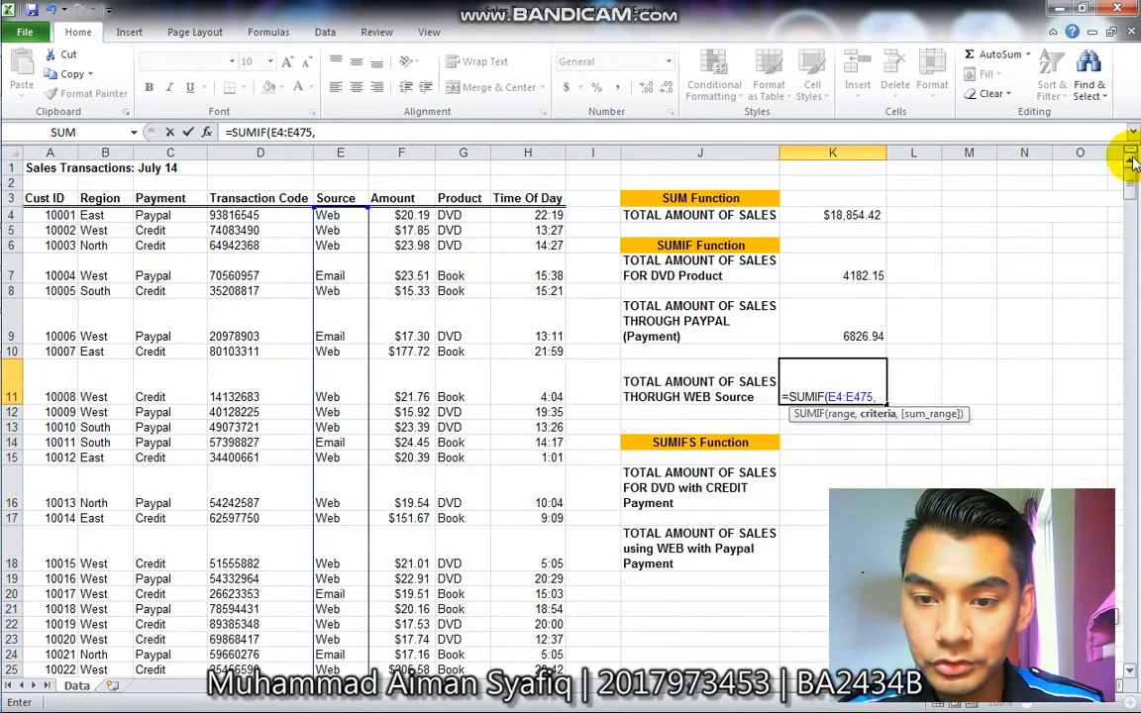
{"action": "left_click", "coordinate": [342, 230]}
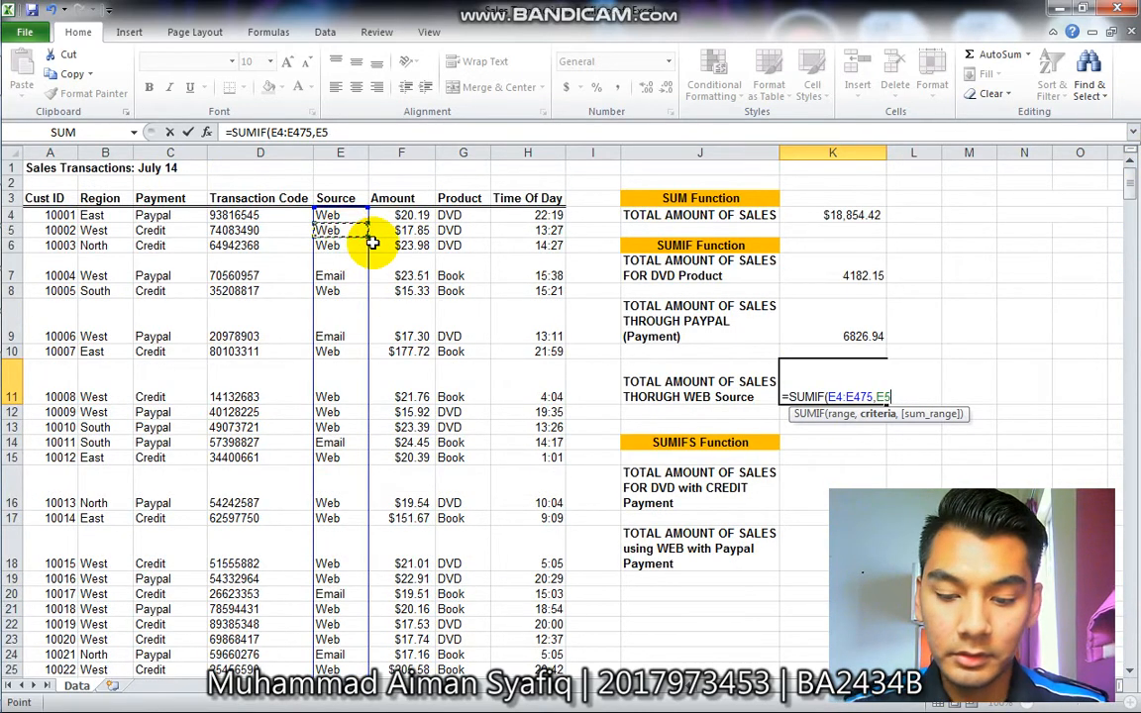
{"action": "type", "text": ","}
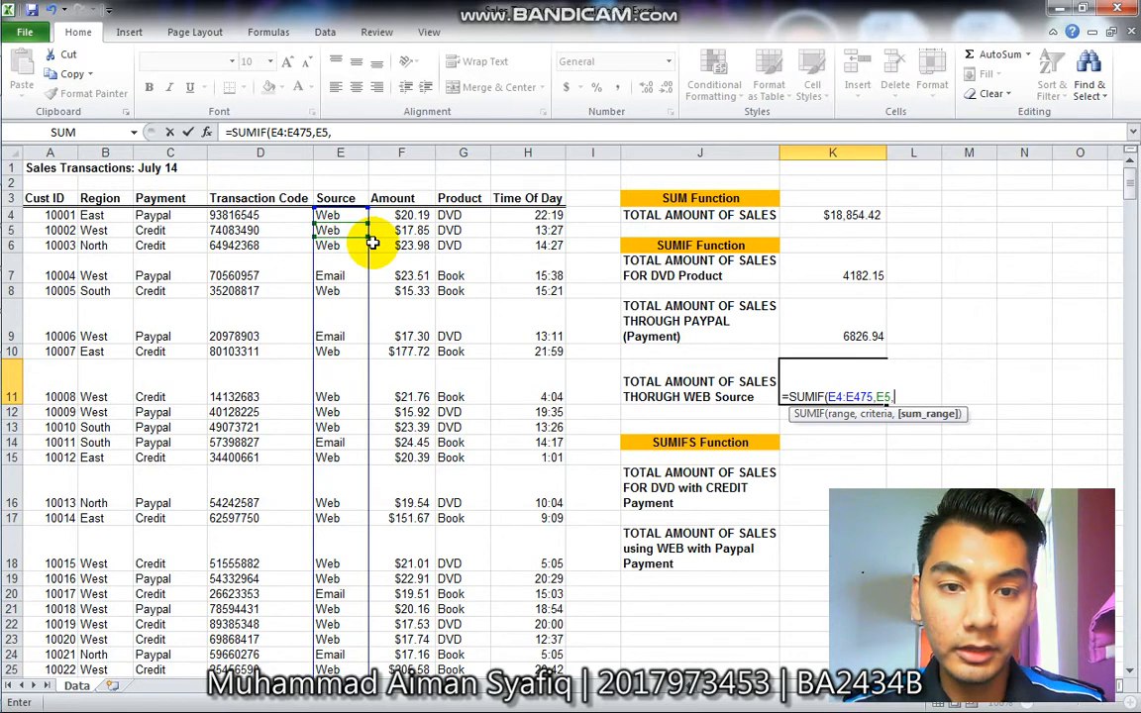
{"action": "left_click", "coordinate": [424, 217]}
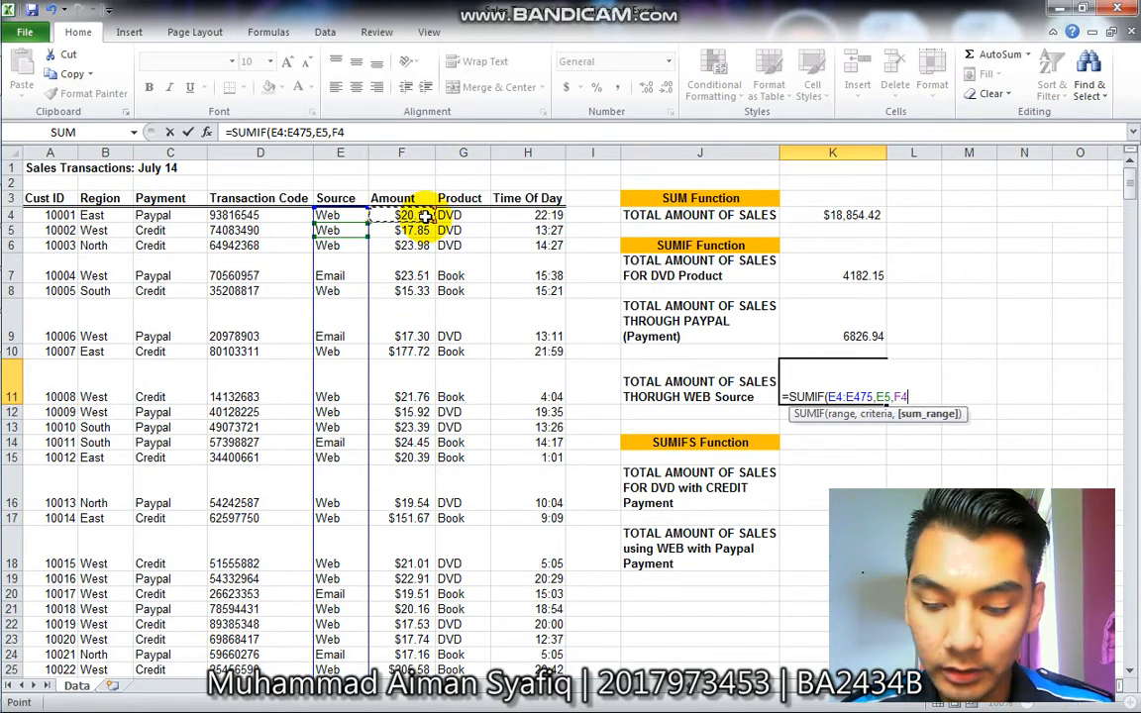
{"action": "key", "text": "ctrl+shift+Down"}
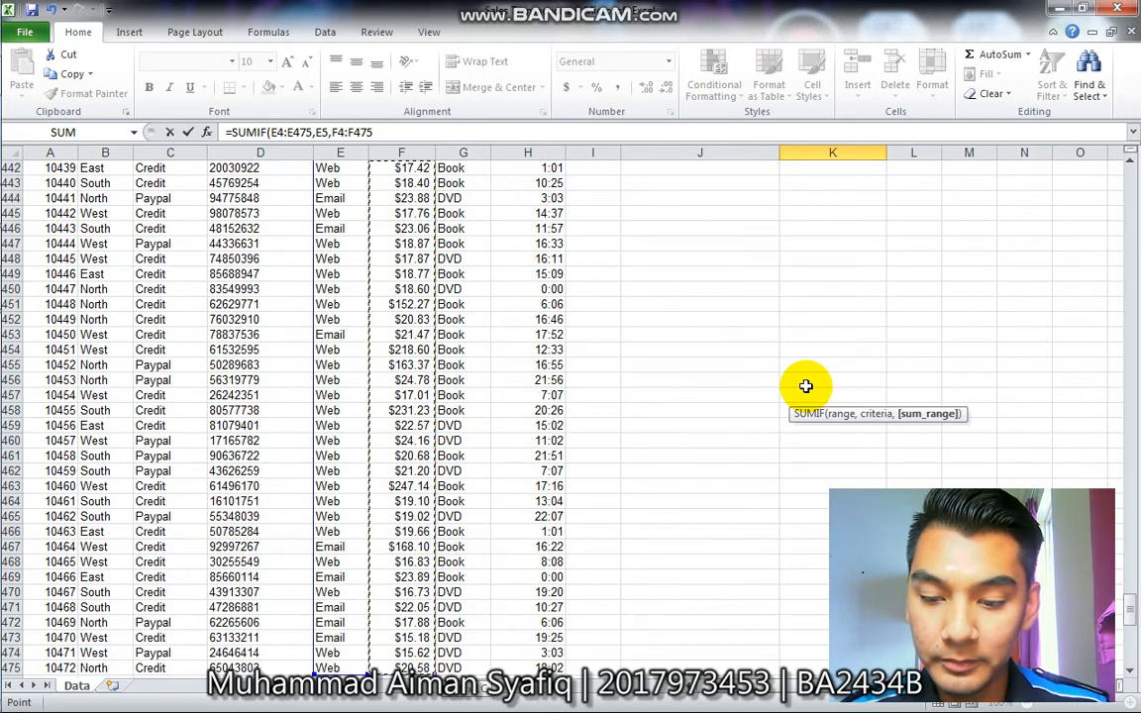
{"action": "key", "text": "Escape"}
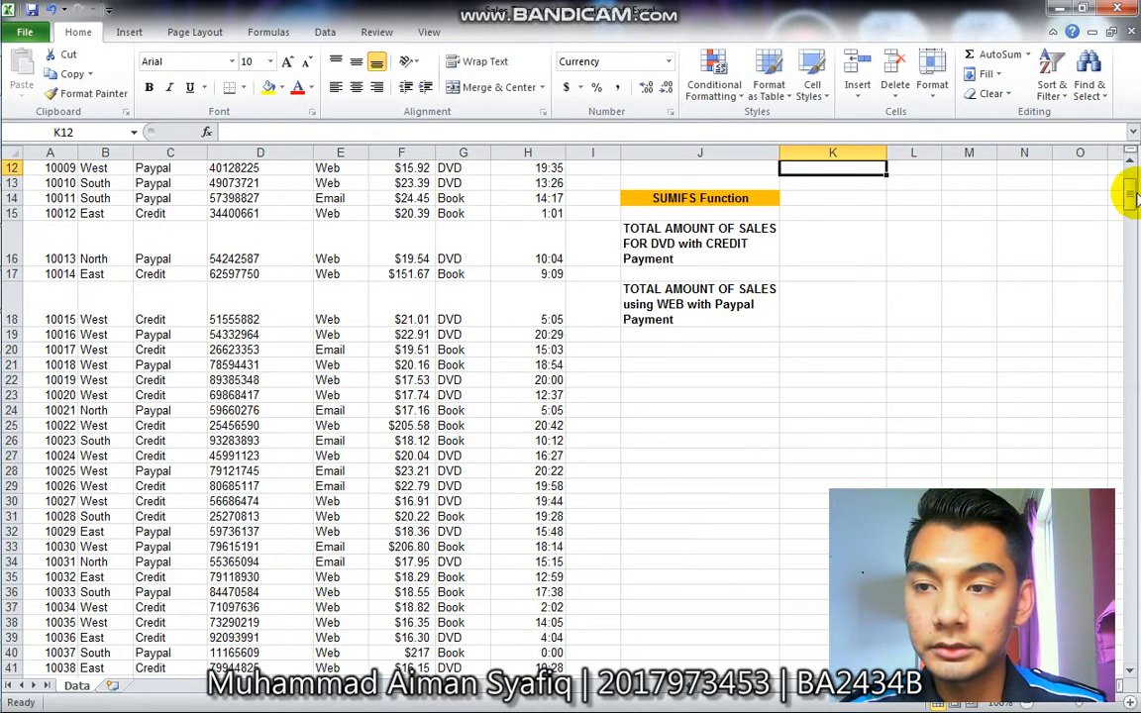
{"action": "left_click_drag", "start_coordinate": [1130, 194], "coordinate": [1131, 186]}
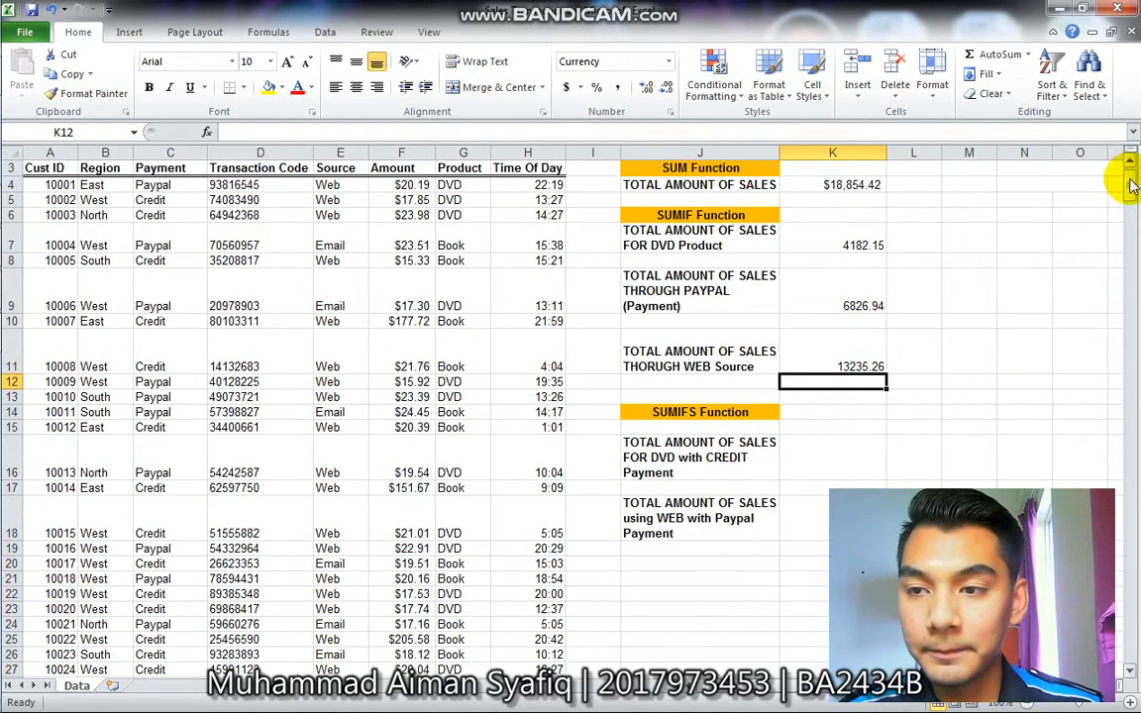
Step: Start a SUMIFS formula in K16 for DVD sales with Credit payment, using Amount cells F4:F475 as the sum range
{"action": "mouse_move", "coordinate": [1129, 176]}
{"action": "left_mouse_down"}
{"action": "mouse_move", "coordinate": [1129, 198]}
{"action": "mouse_move", "coordinate": [1128, 173]}
{"action": "mouse_move", "coordinate": [1128, 183]}
{"action": "left_mouse_up"}
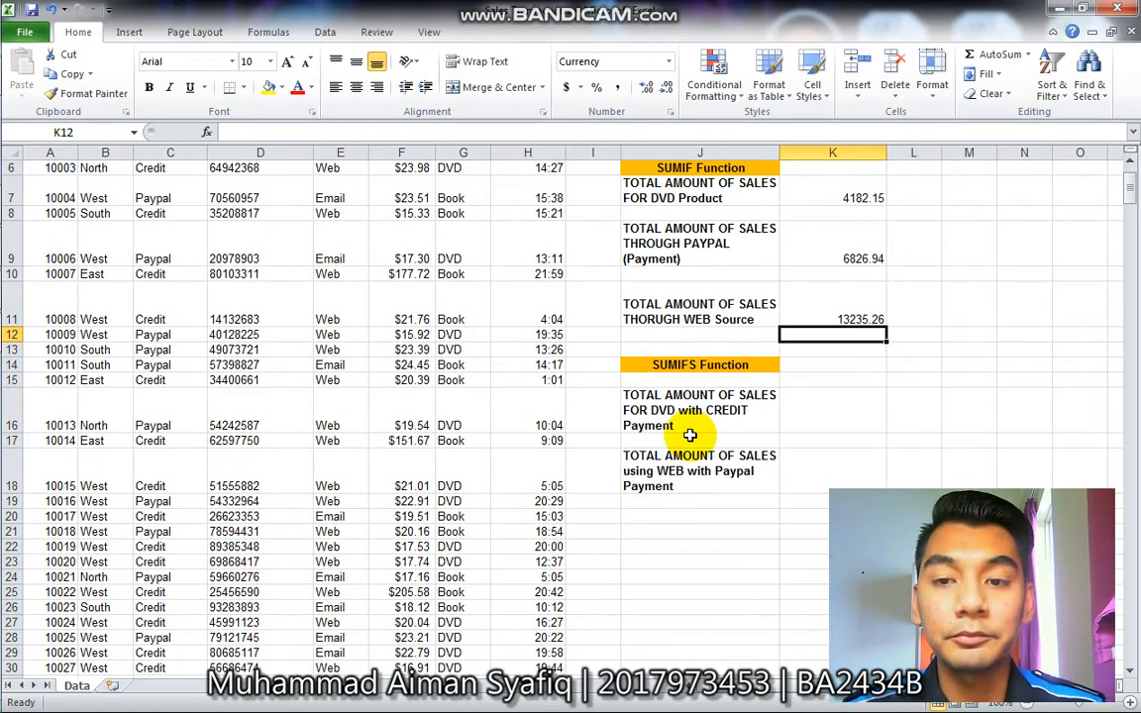
{"action": "left_click", "coordinate": [811, 415]}
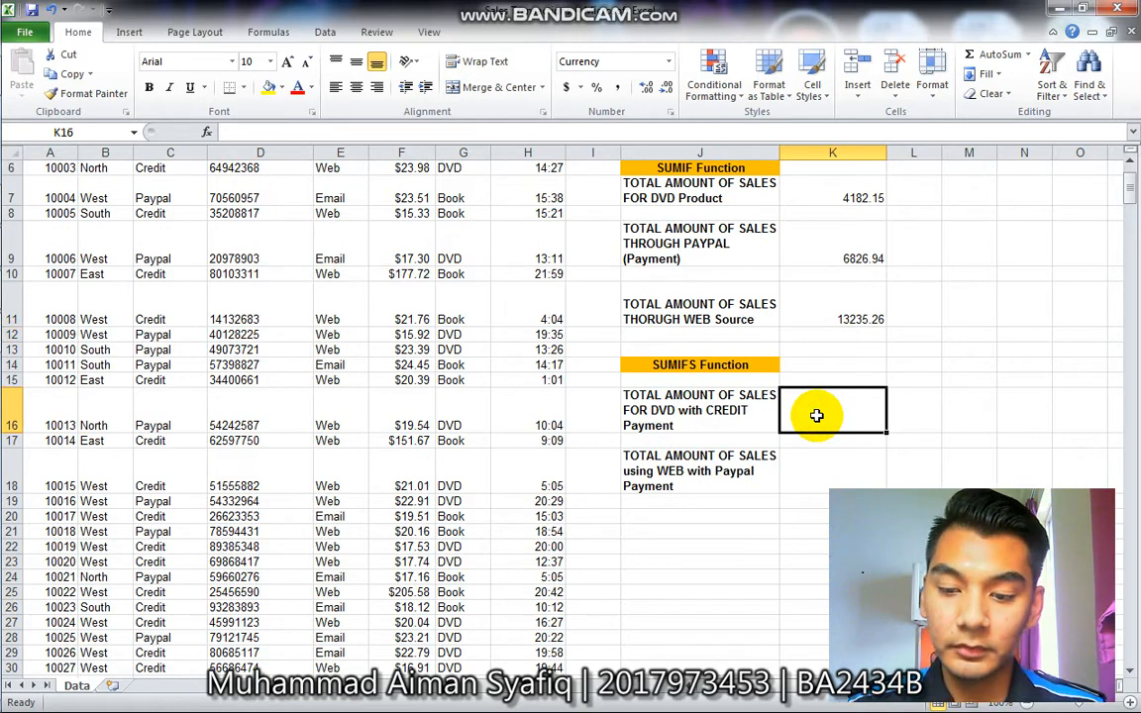
{"action": "type", "text": "=sumif"}
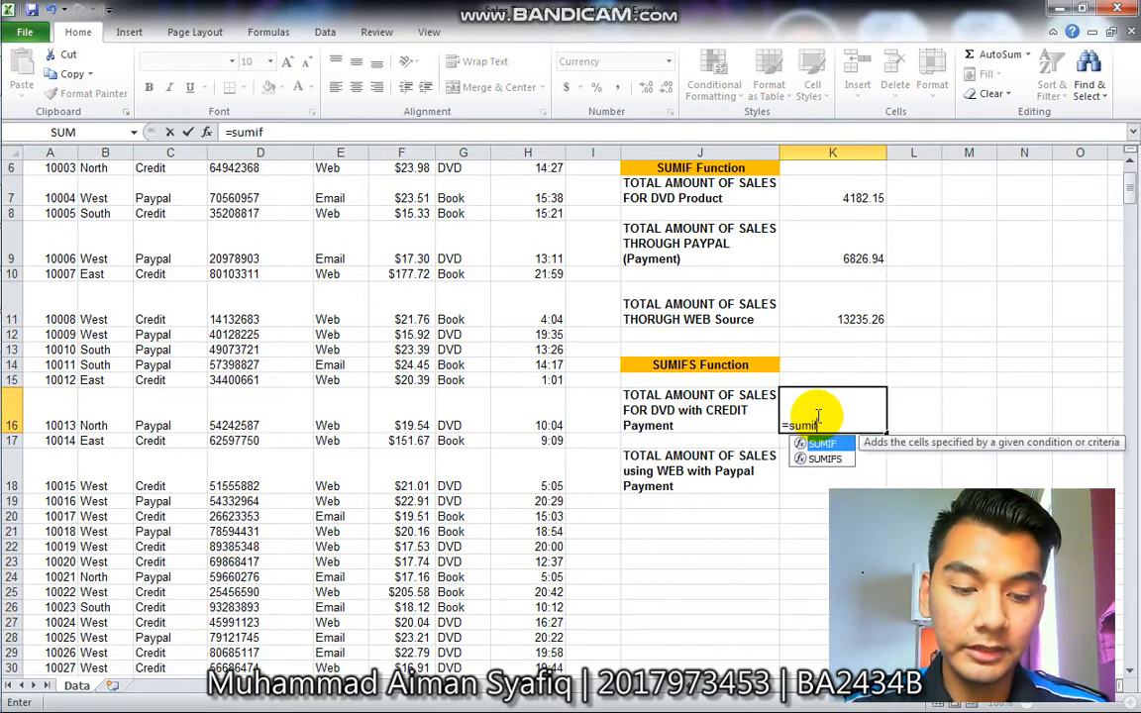
{"action": "type", "text": "s"}
{"action": "double_click", "coordinate": [824, 445]}
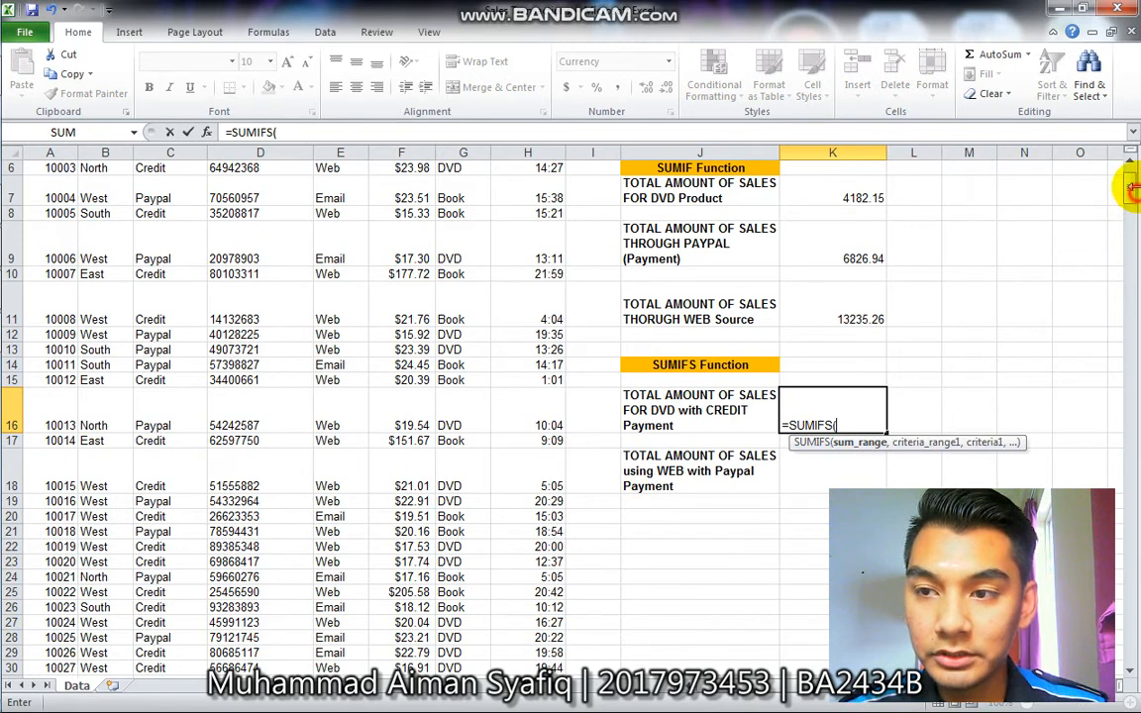
{"action": "left_click_drag", "start_coordinate": [1132, 190], "coordinate": [1134, 175]}
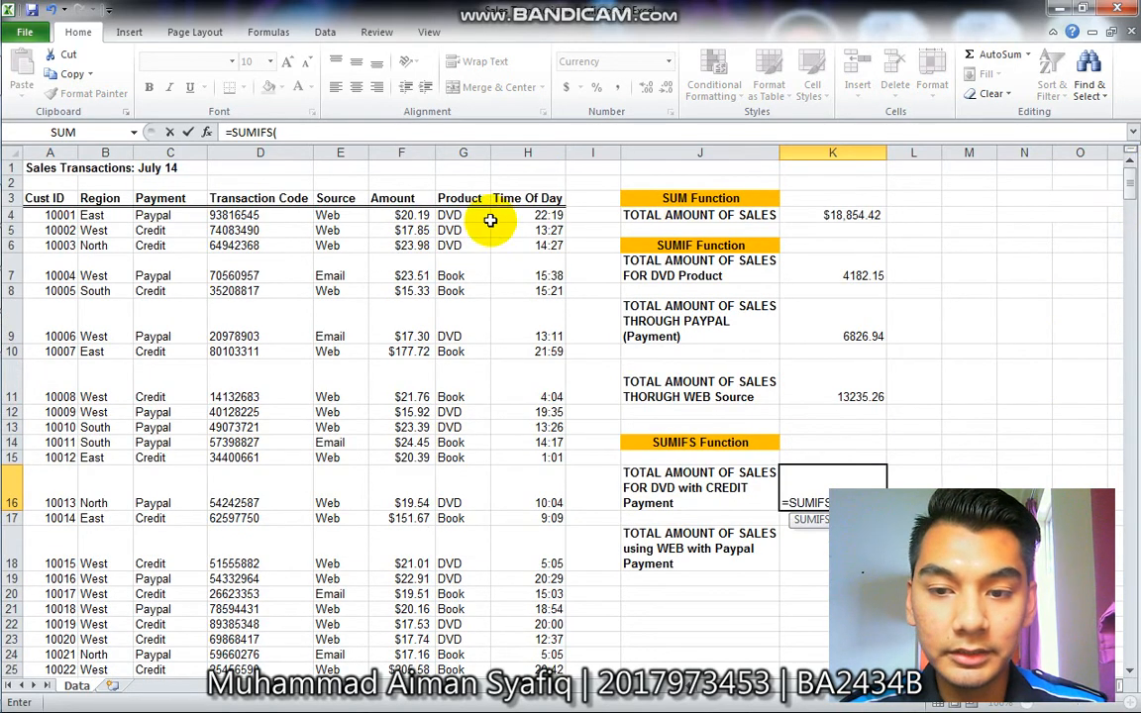
{"action": "left_click", "coordinate": [423, 216]}
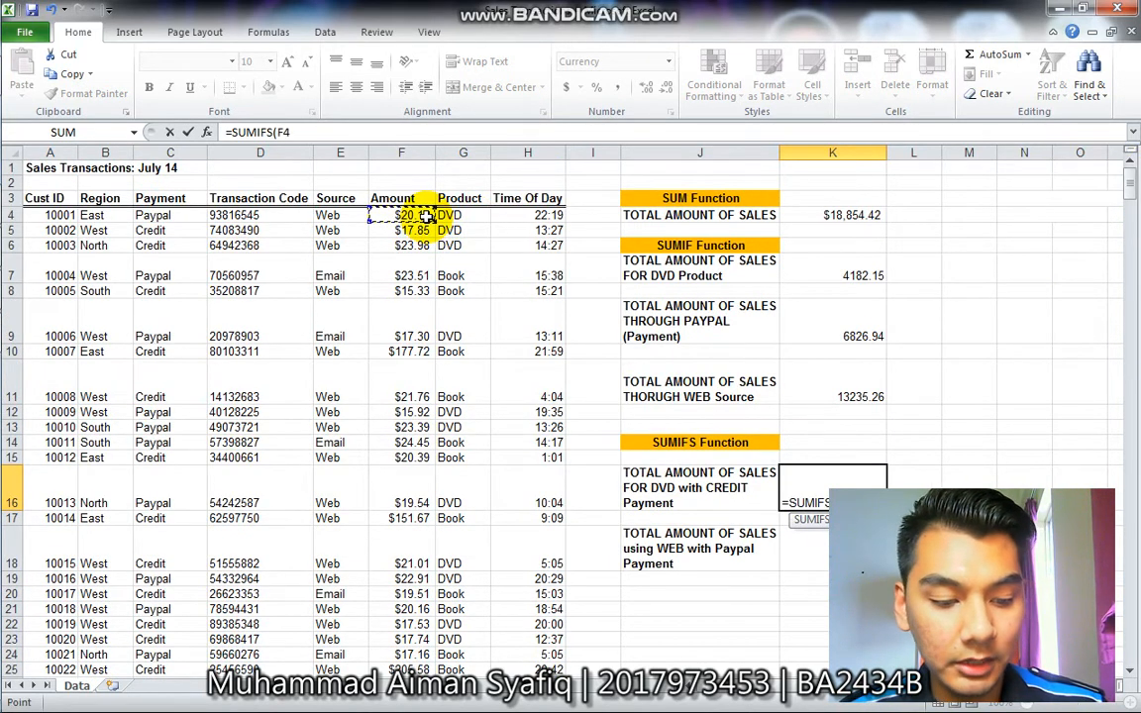
{"action": "key", "text": "ctrl+shift+Down"}
{"action": "type", "text": ","}
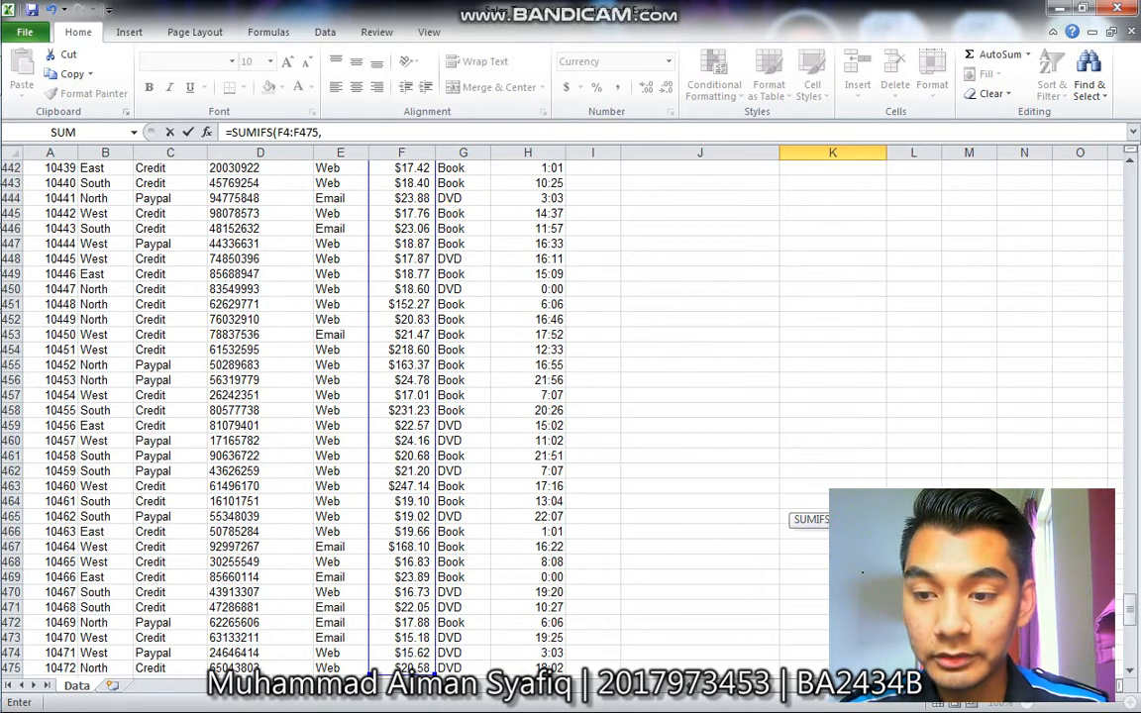
{"action": "left_click_drag", "start_coordinate": [1129, 606], "coordinate": [1124, 199]}
{"action": "mouse_move", "coordinate": [1117, 199]}
{"action": "left_mouse_down"}
{"action": "mouse_move", "coordinate": [1126, 173]}
{"action": "mouse_move", "coordinate": [1128, 199]}
{"action": "mouse_move", "coordinate": [1128, 178]}
{"action": "left_mouse_up"}
{"action": "key", "text": "BackSpace"}
{"action": "key", "text": "BackSpace"}
{"action": "key", "text": "BackSpace"}
{"action": "key", "text": "BackSpace"}
{"action": "key", "text": "BackSpace"}
{"action": "key", "text": "BackSpace"}
{"action": "key", "text": "BackSpace"}
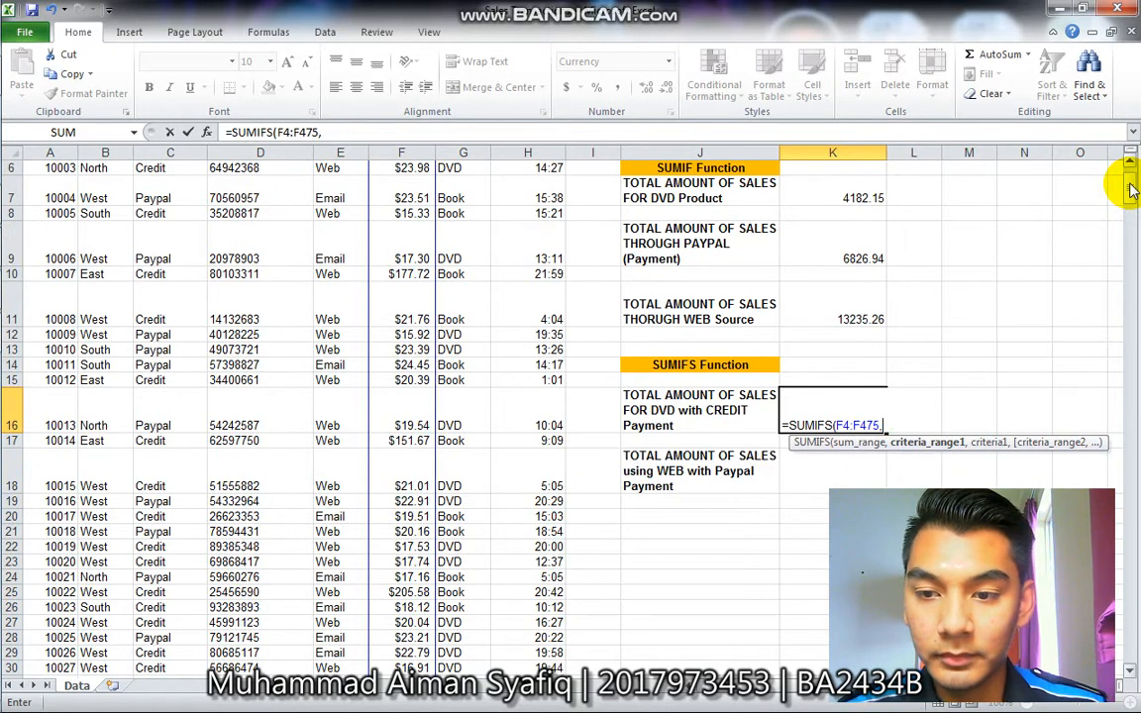
Step: Add the Product cells G4:G475 as the first SUMIFS criteria range, with the DVD cell G444 as its criterion
{"action": "left_click_drag", "start_coordinate": [1132, 192], "coordinate": [1128, 176]}
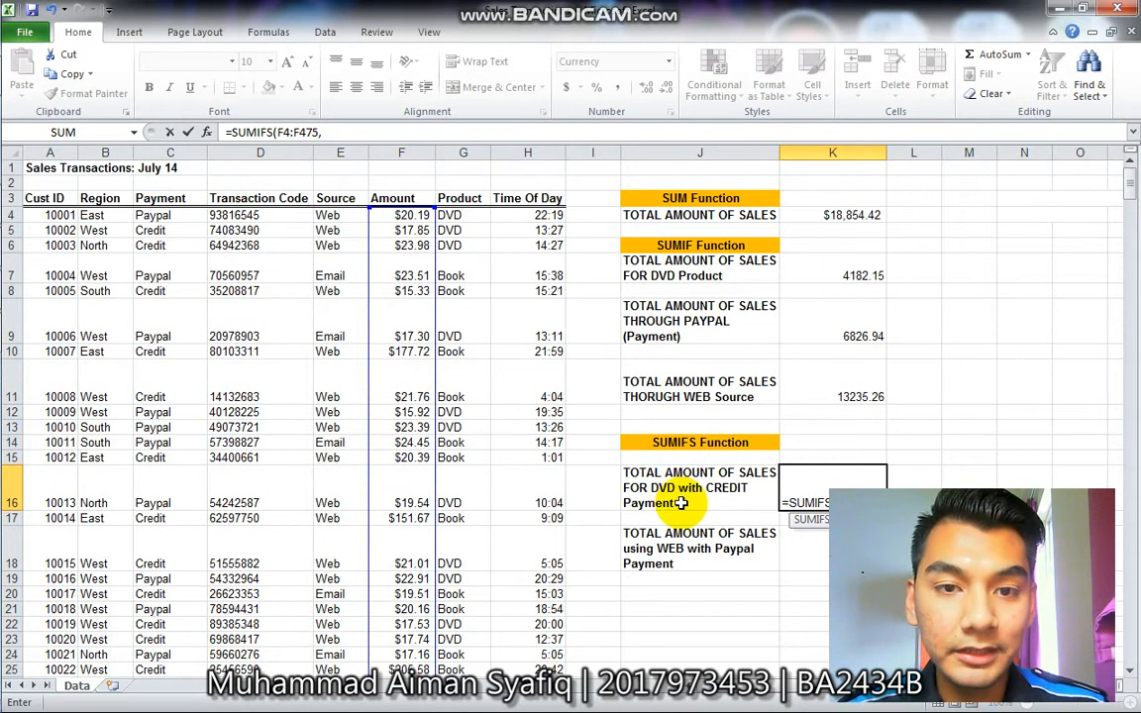
{"action": "left_click", "coordinate": [452, 216]}
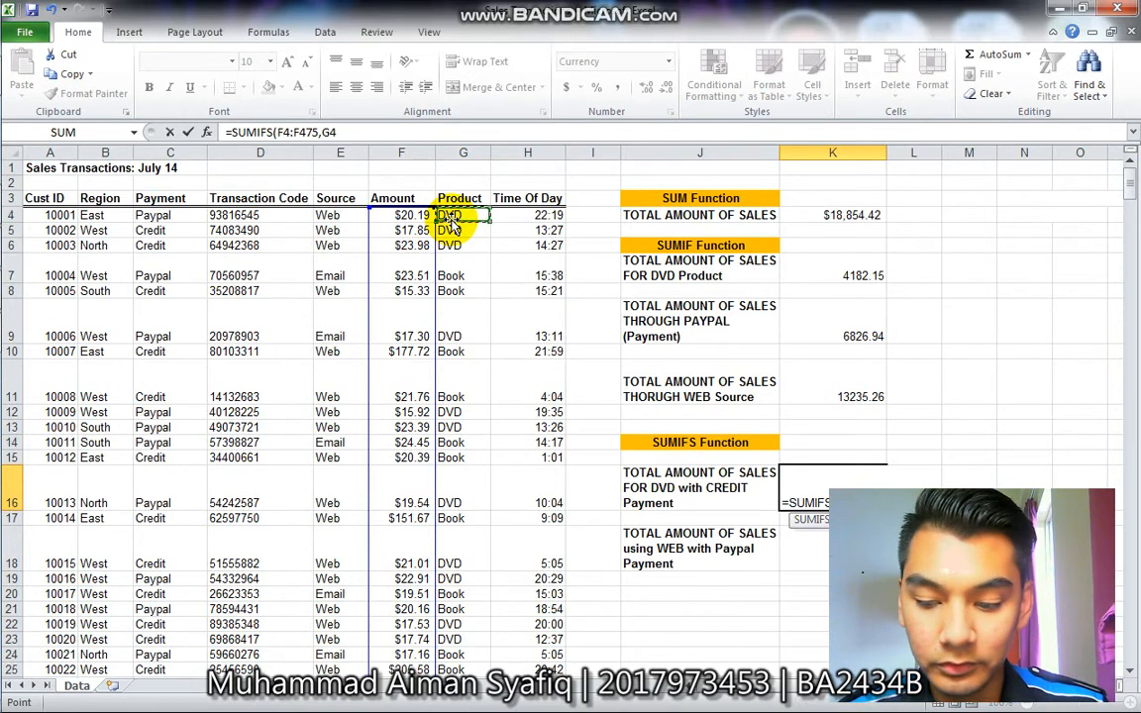
{"action": "key", "text": "ctrl+shift+Down"}
{"action": "type", "text": ","}
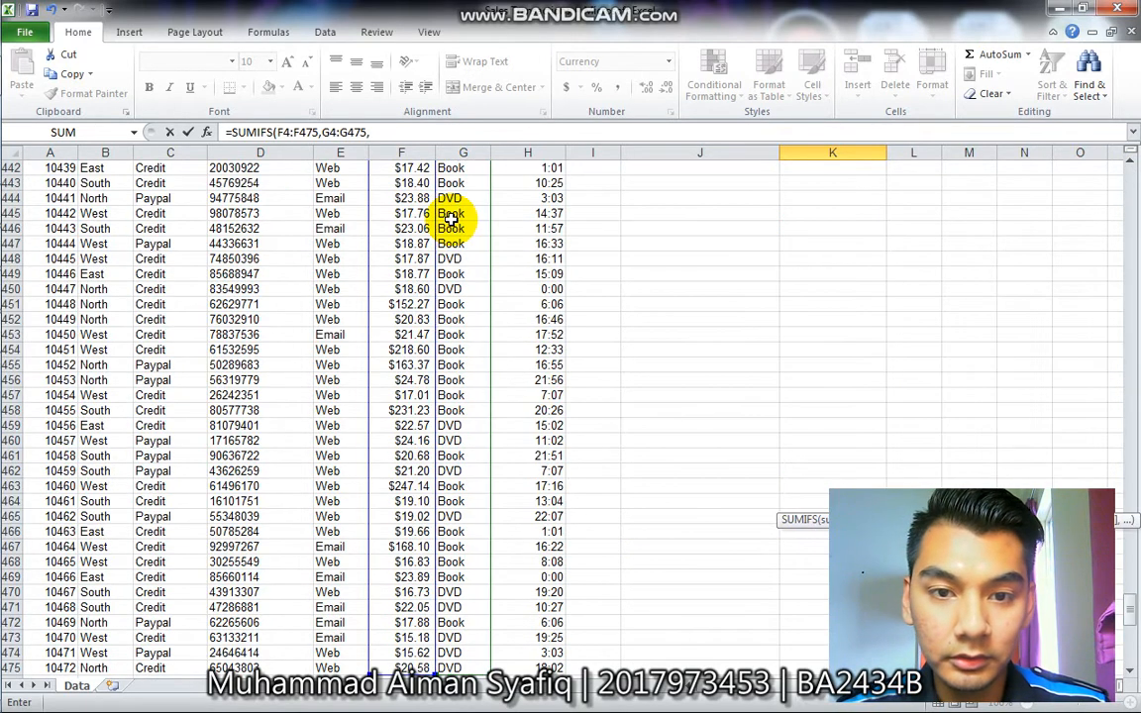
{"action": "left_click", "coordinate": [460, 199]}
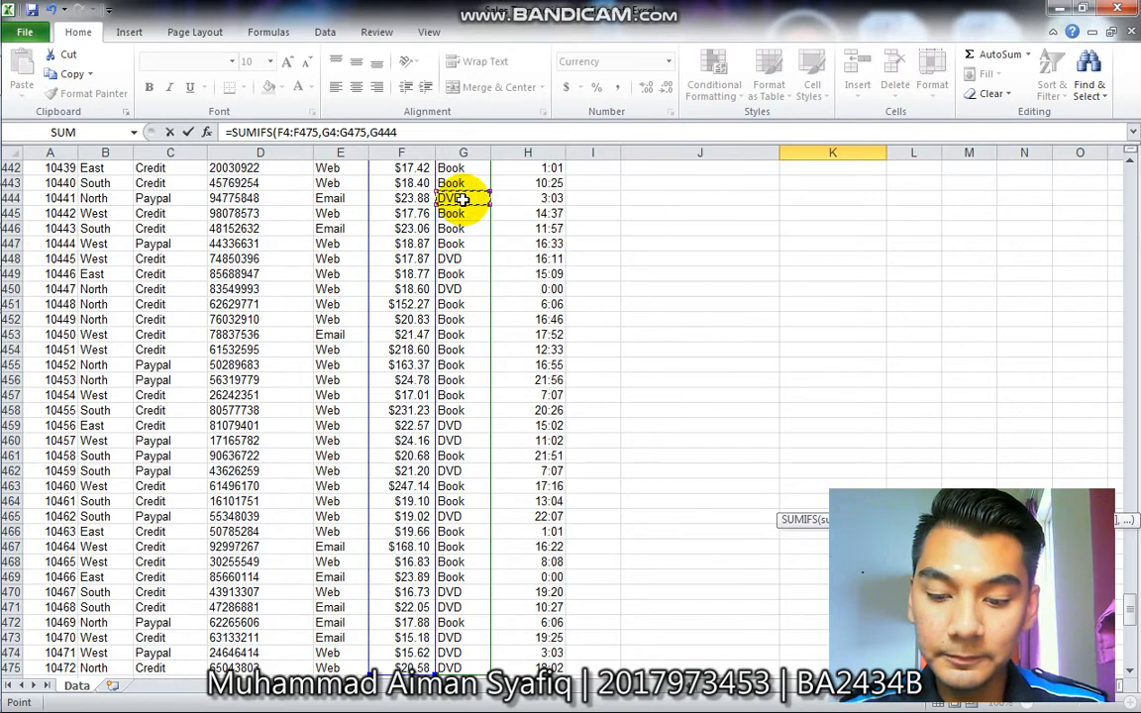
{"action": "type", "text": ","}
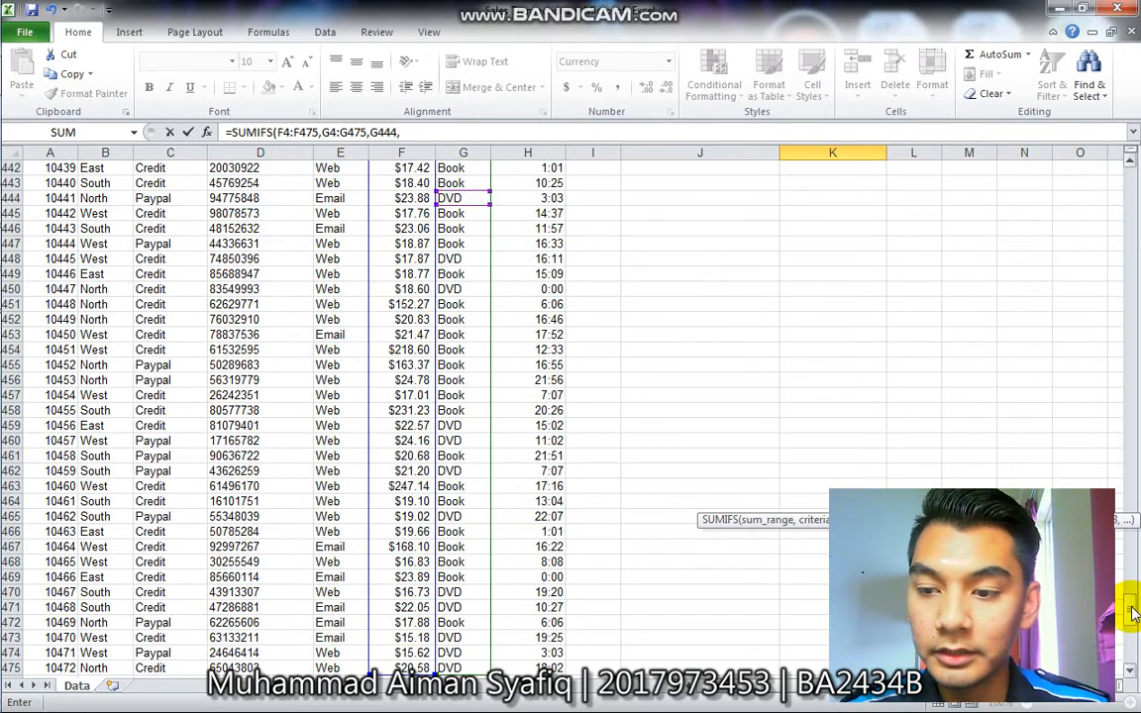
Step: Complete the SUMIFS formula with the Payment cells C4:C475 as the second criteria range and the Credit cell C446 as its criterion
{"action": "left_click_drag", "start_coordinate": [1129, 606], "coordinate": [1125, 152]}
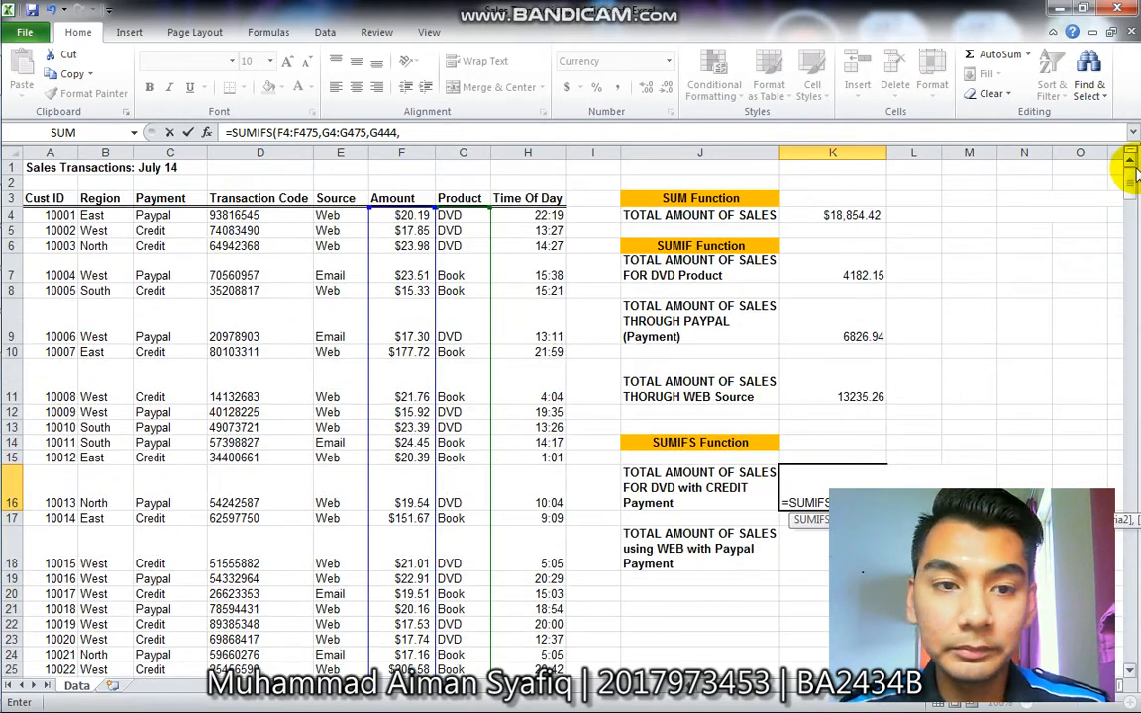
{"action": "left_click", "coordinate": [178, 217]}
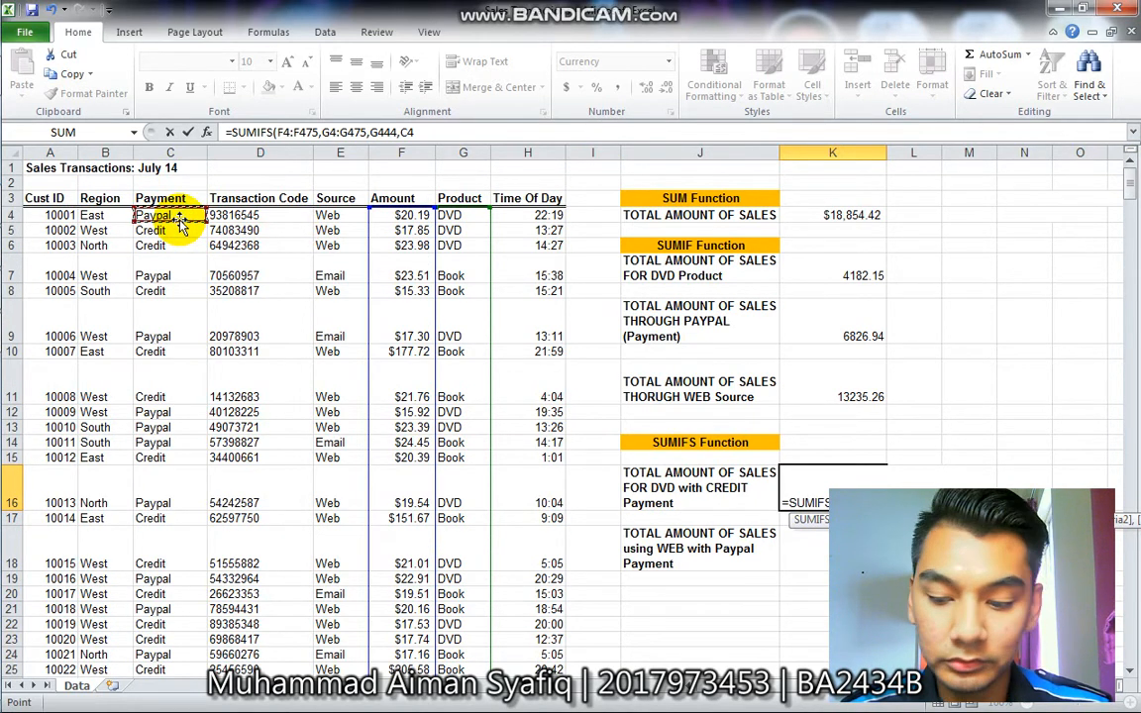
{"action": "key", "text": "ctrl+shift+Down"}
{"action": "type", "text": ","}
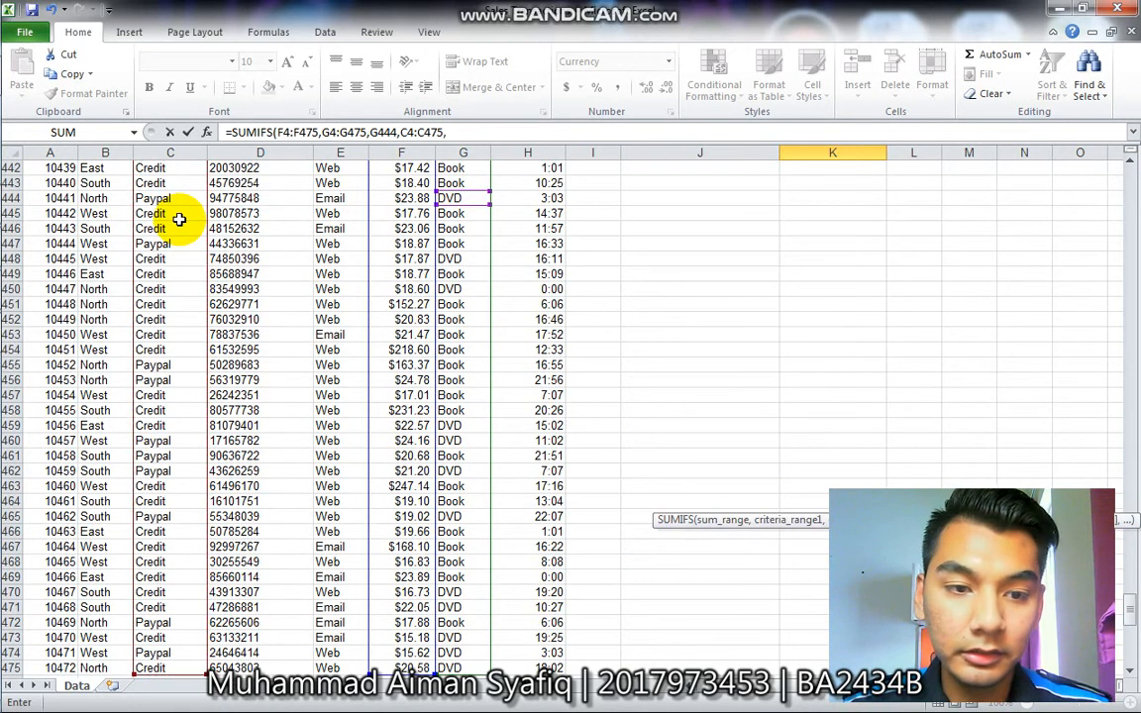
{"action": "left_click", "coordinate": [159, 229]}
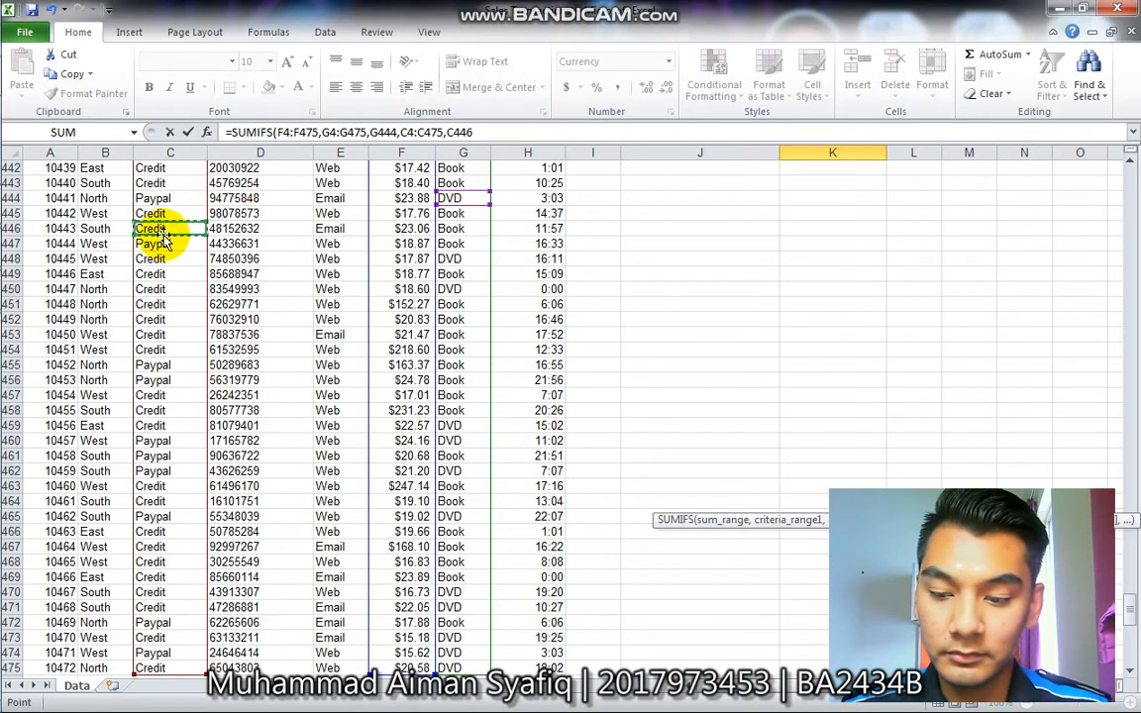
{"action": "key", "text": "Return"}
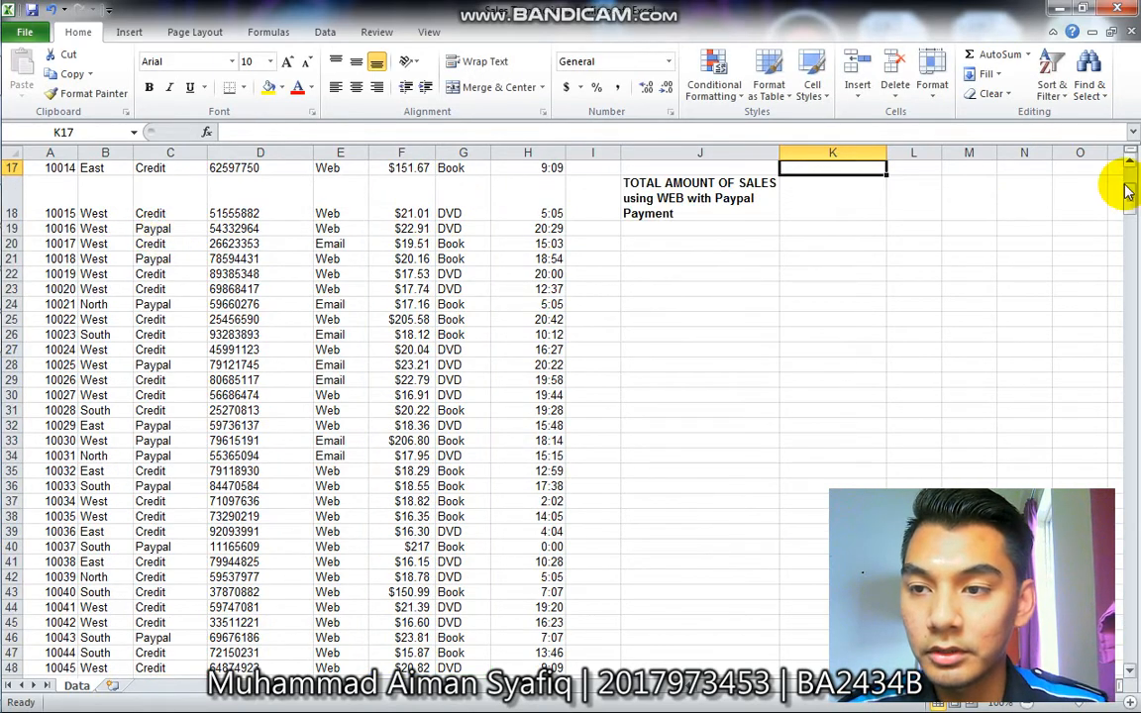
Step: Start a SUMIFS formula in K18 for Web sales with Paypal payment, using Amount cells F4:F475 as the sum range
{"action": "left_click_drag", "start_coordinate": [1130, 184], "coordinate": [1134, 194]}
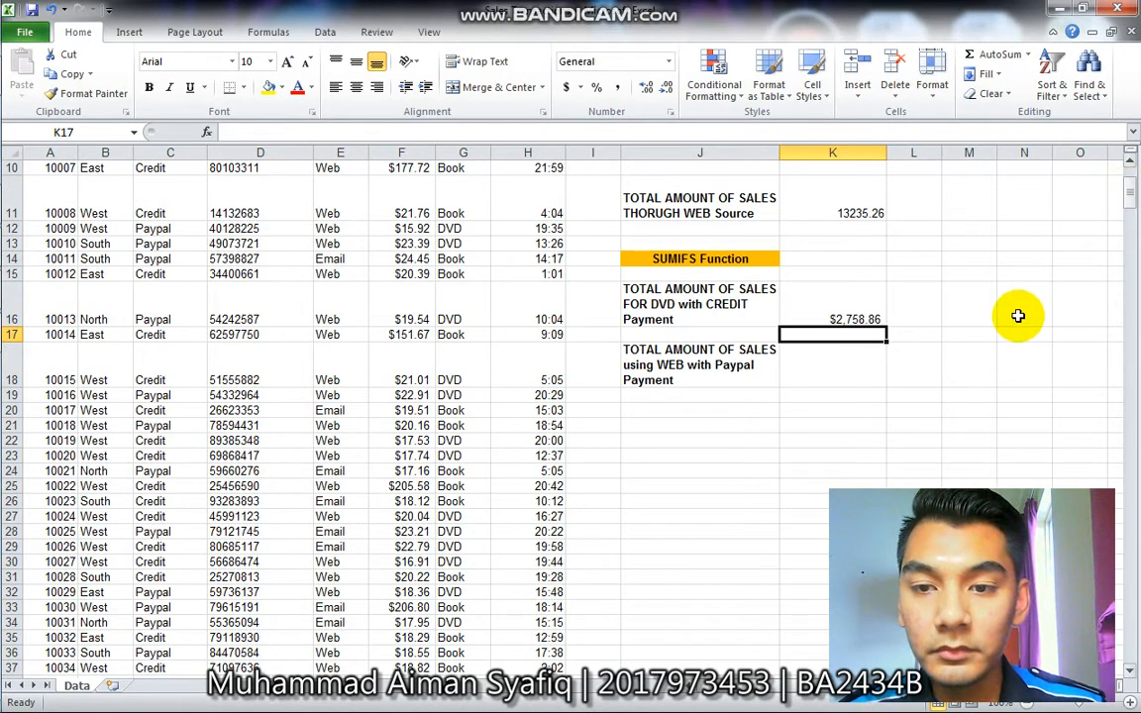
{"action": "left_click", "coordinate": [840, 379]}
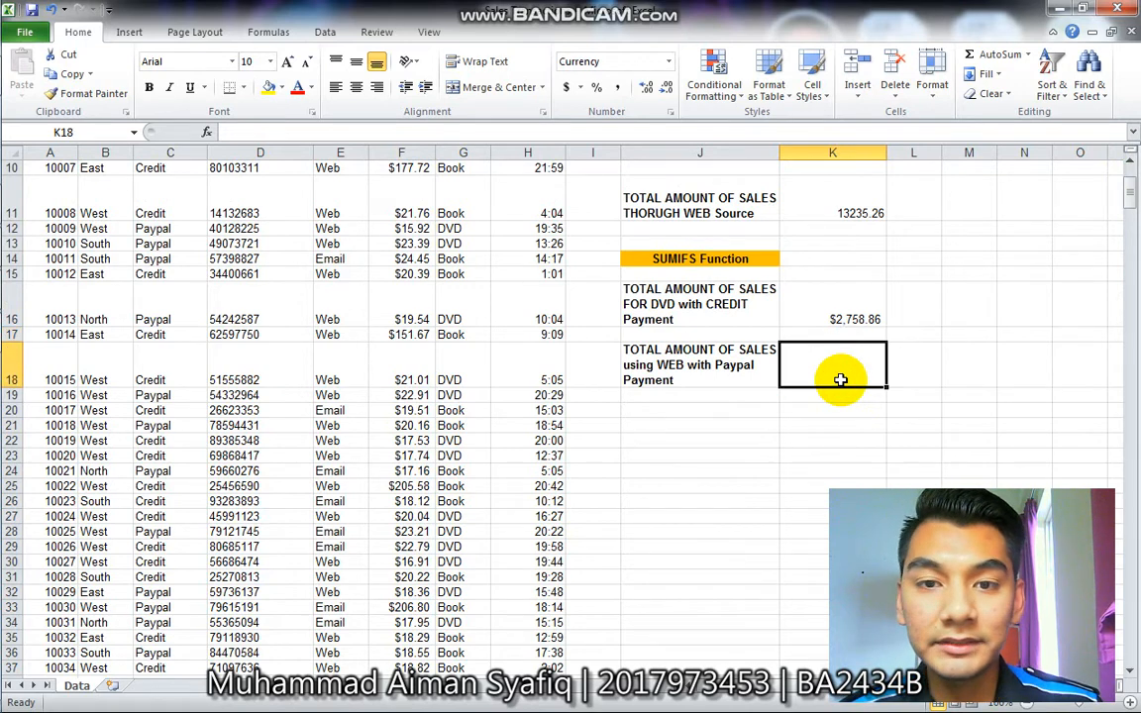
{"action": "type", "text": "="}
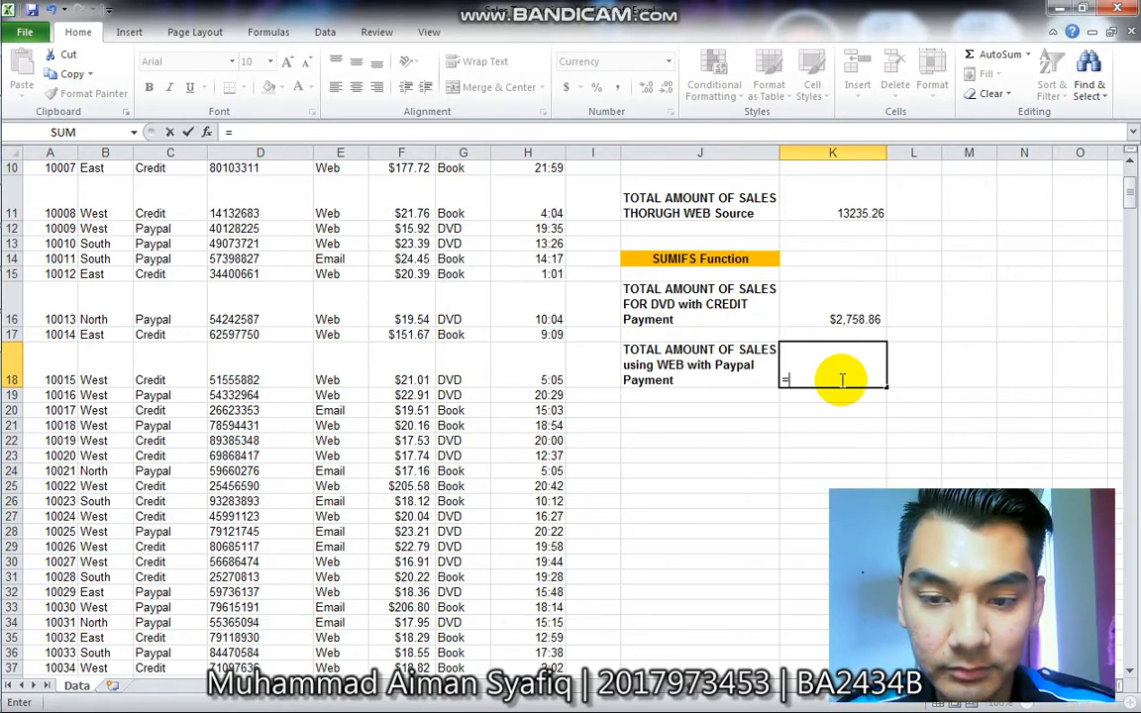
{"action": "type", "text": "sumifs"}
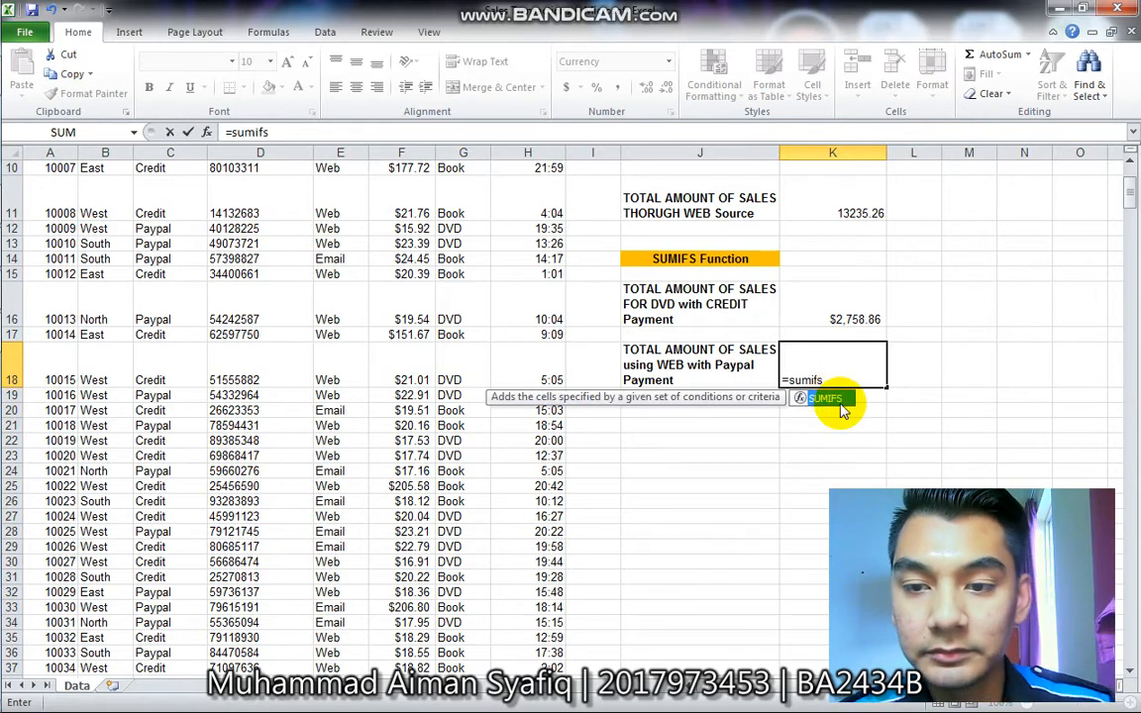
{"action": "double_click", "coordinate": [839, 402]}
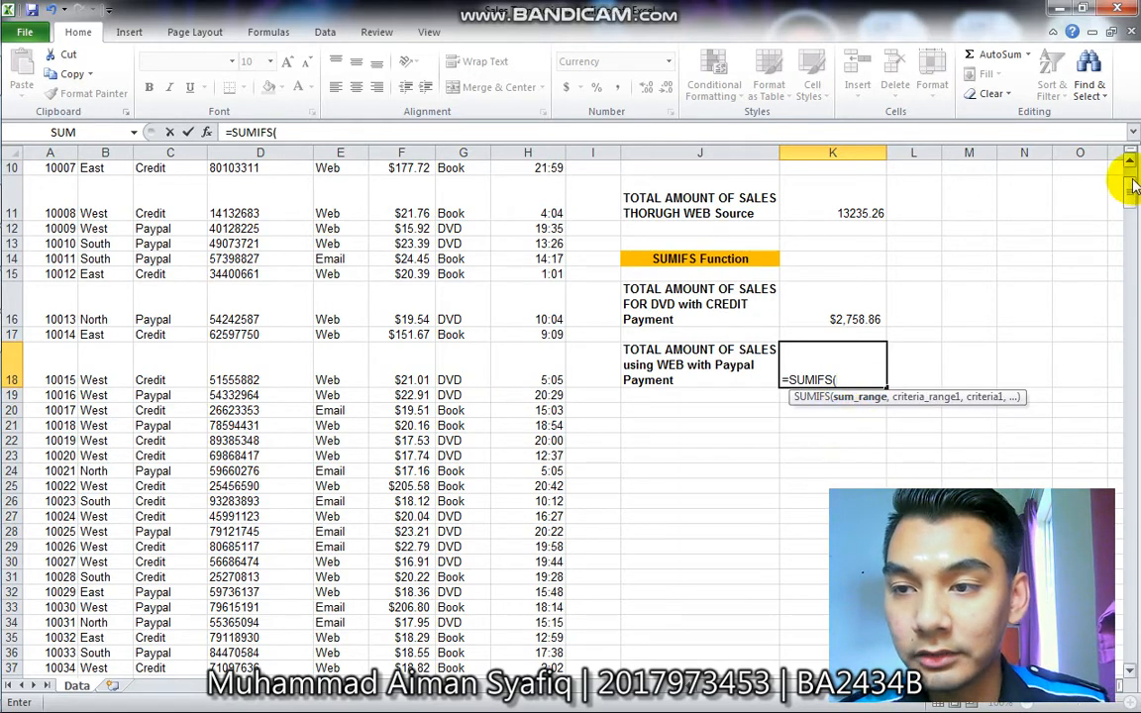
{"action": "scroll", "coordinate": [1128, 173], "scroll_direction": "up", "scroll_amount": 3}
{"action": "left_click", "coordinate": [406, 185]}
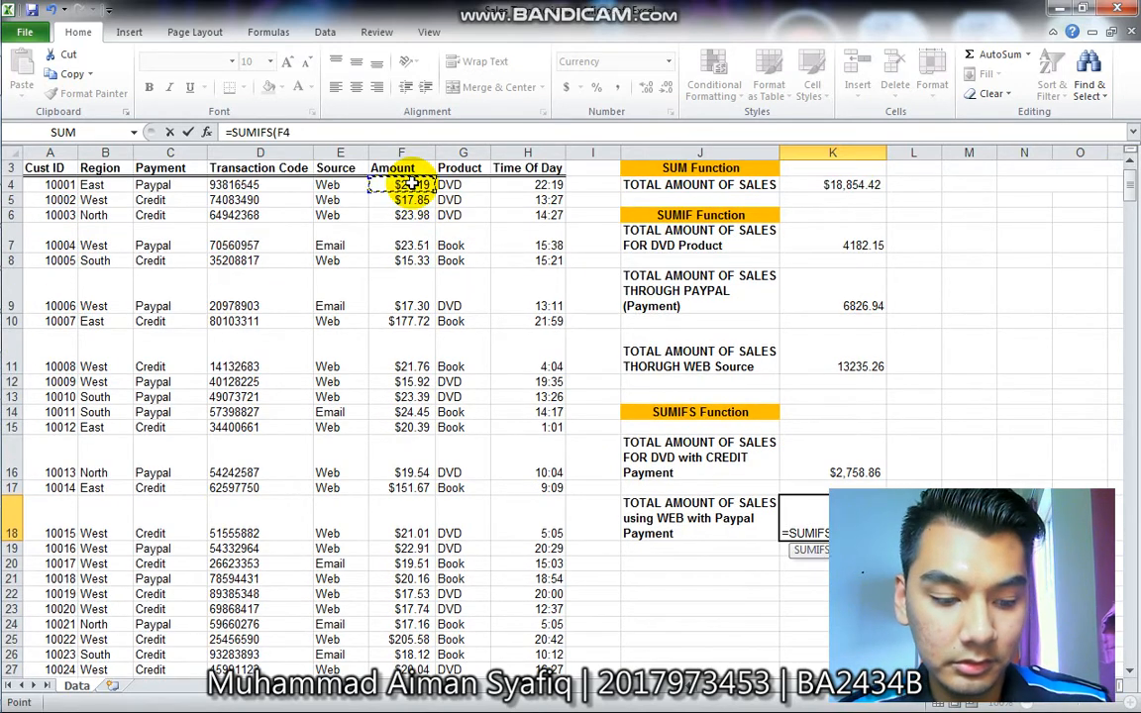
{"action": "key", "text": "ctrl+shift+Down"}
{"action": "type", "text": ","}
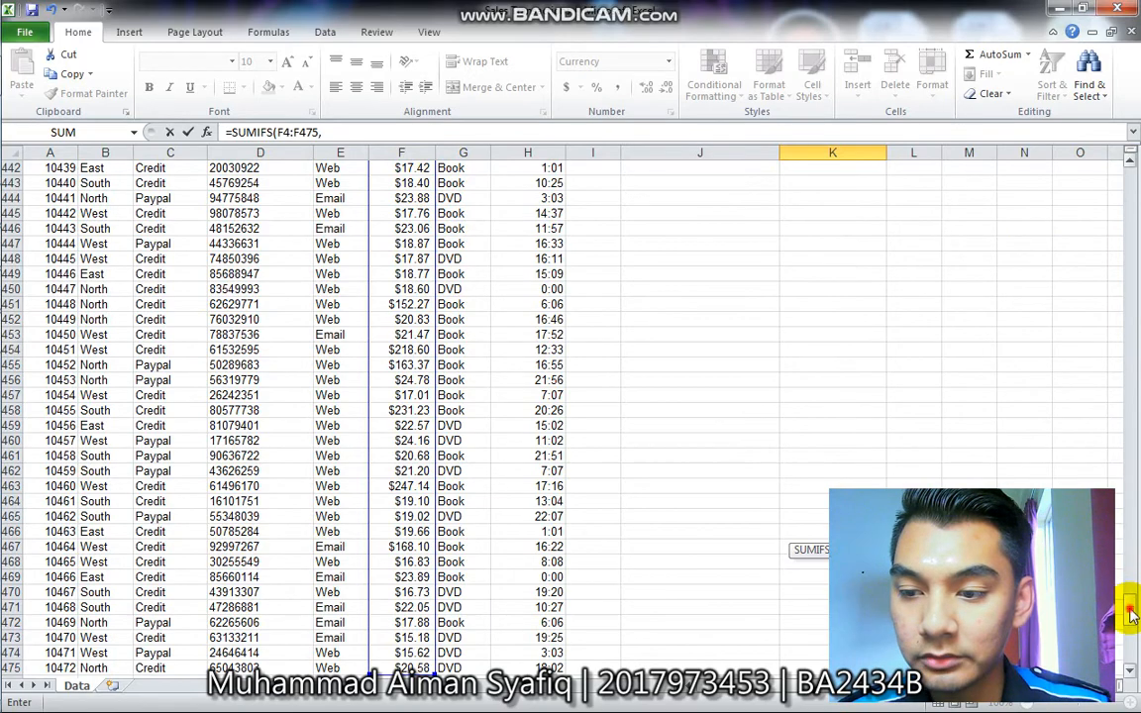
Step: Add the Source cells E4:E475 as the first SUMIFS criteria range, with the Web cell E443 as its criterion
{"action": "left_click_drag", "start_coordinate": [1129, 611], "coordinate": [1128, 183]}
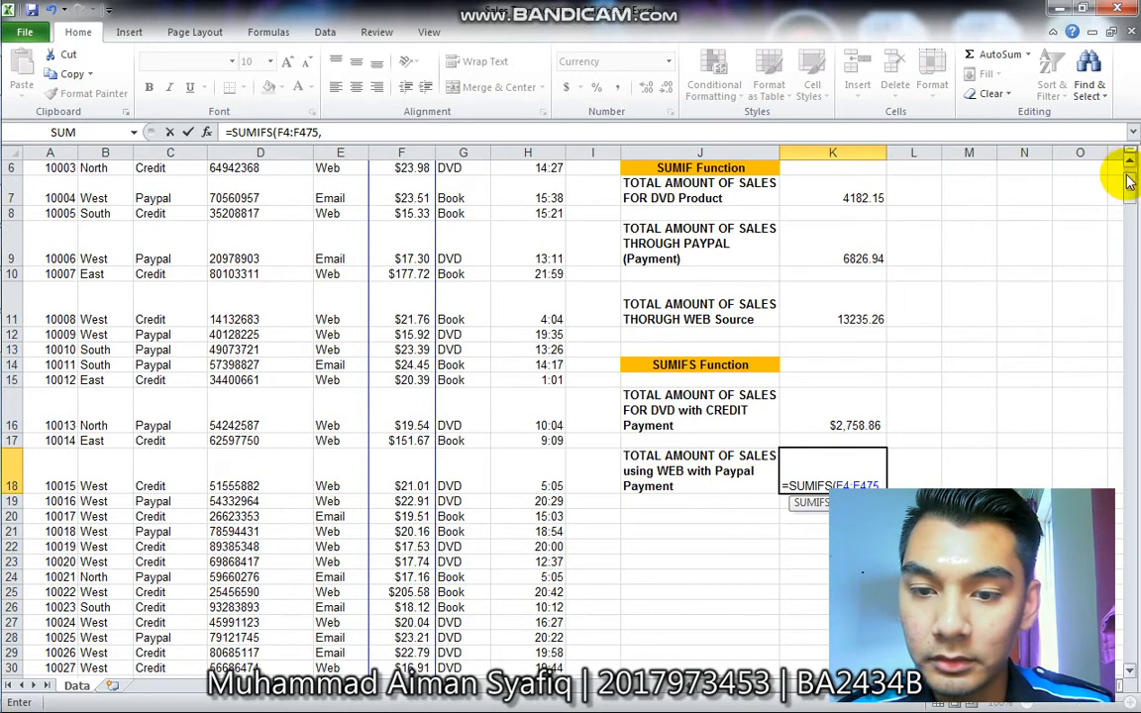
{"action": "left_click_drag", "start_coordinate": [1130, 183], "coordinate": [1129, 169]}
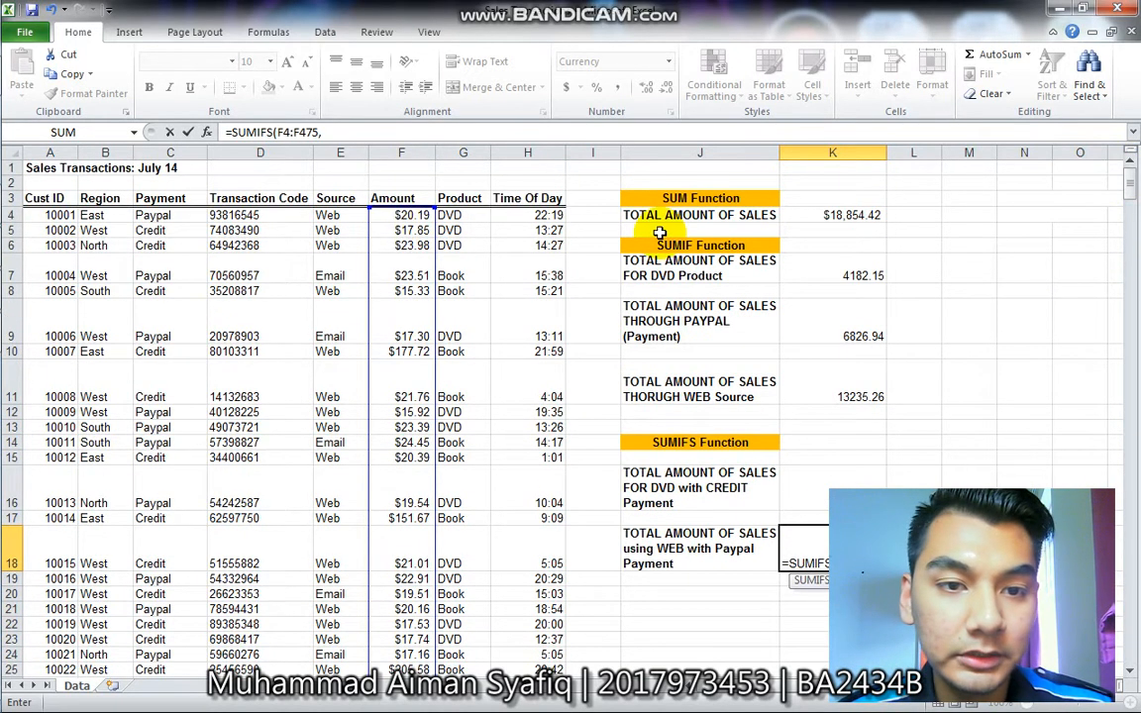
{"action": "left_click", "coordinate": [340, 216]}
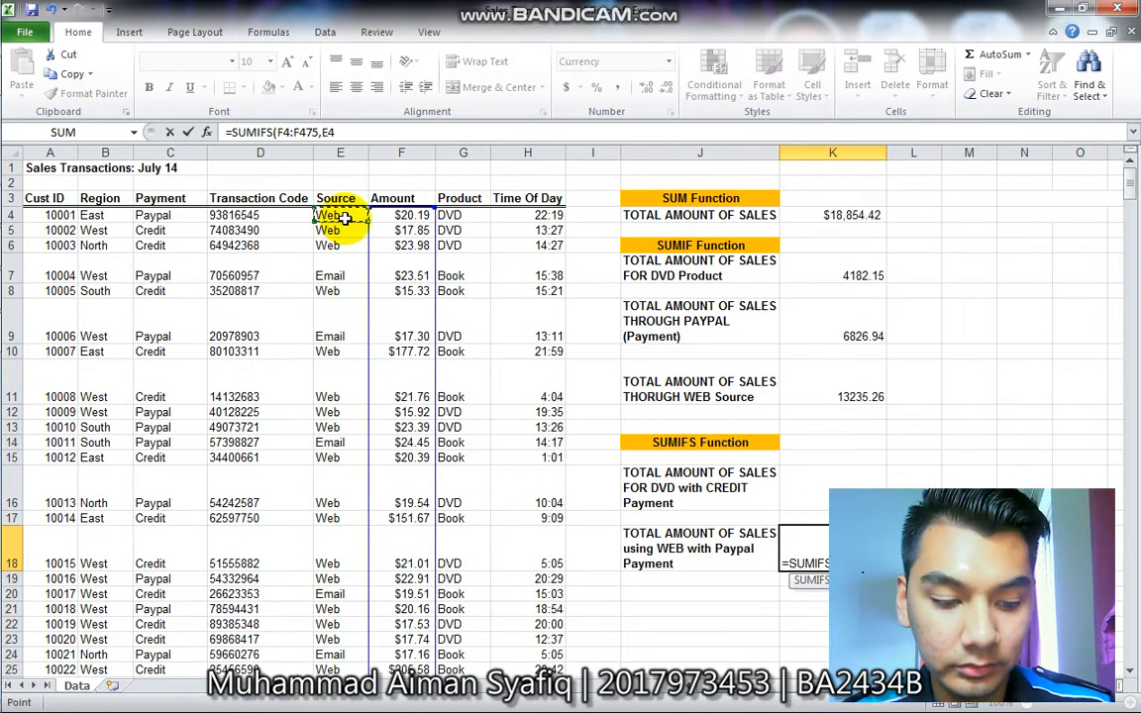
{"action": "key", "text": "ctrl+shift+Down"}
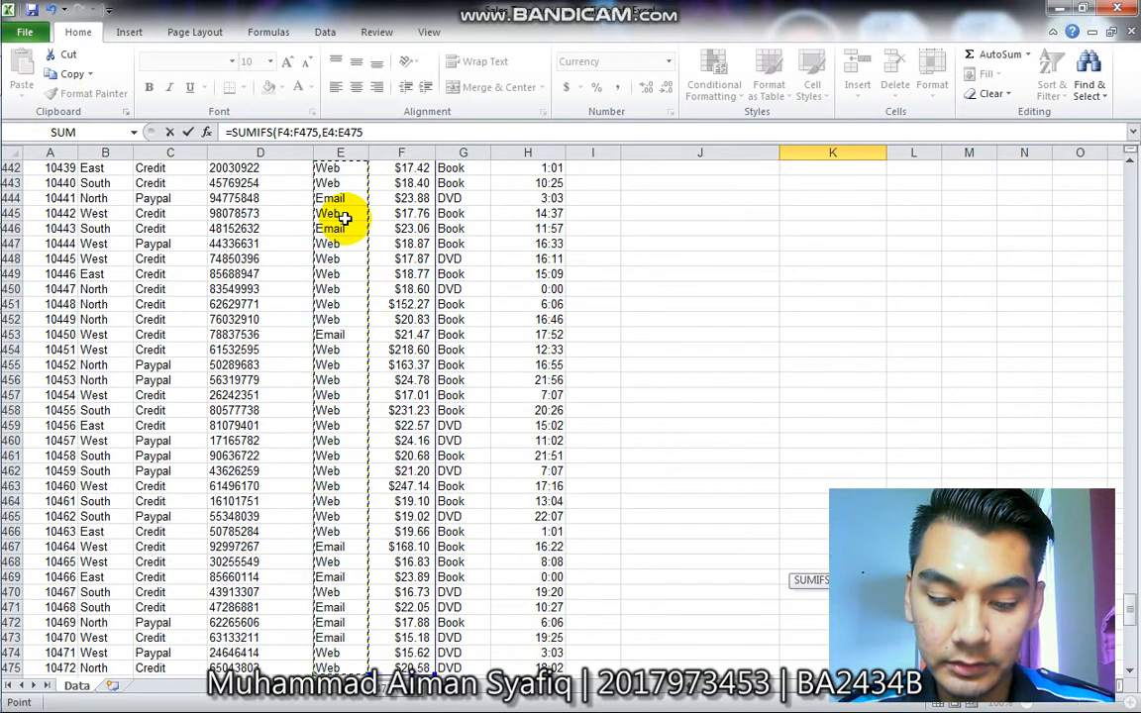
{"action": "type", "text": ","}
{"action": "left_click", "coordinate": [336, 183]}
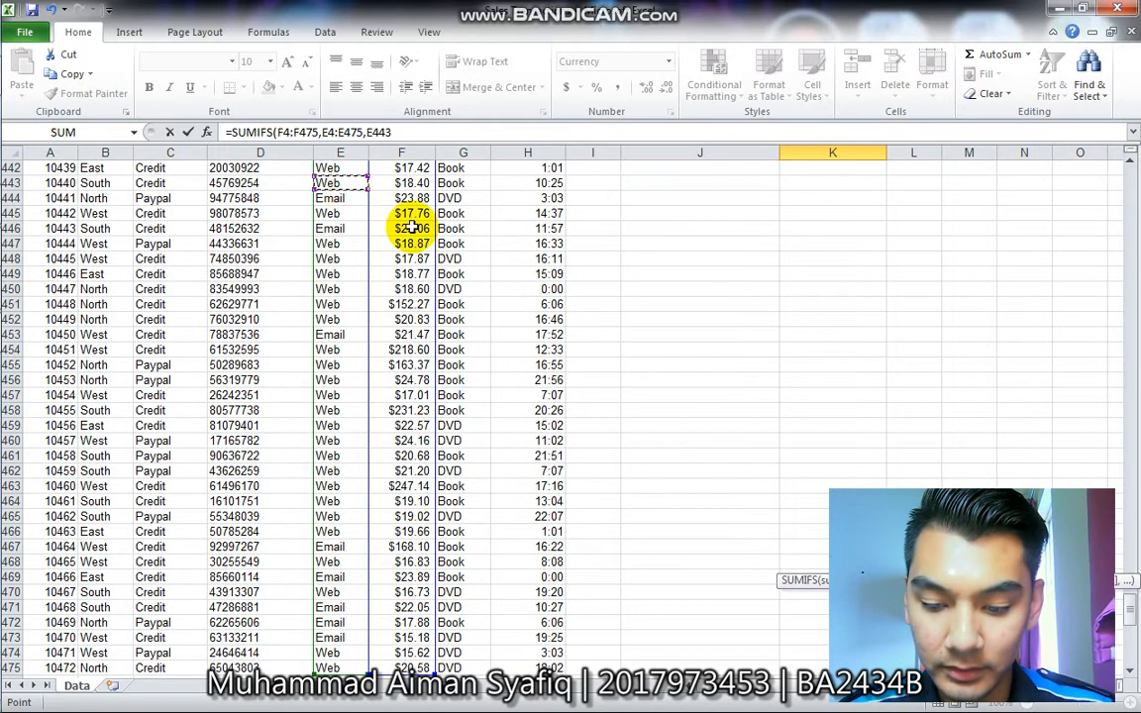
{"action": "type", "text": ","}
Step: Complete the SUMIFS formula with the Payment cells C4:C475 as the second criteria range and the Paypal cell C444 as its criterion
{"action": "left_click_drag", "start_coordinate": [1130, 609], "coordinate": [1127, 180]}
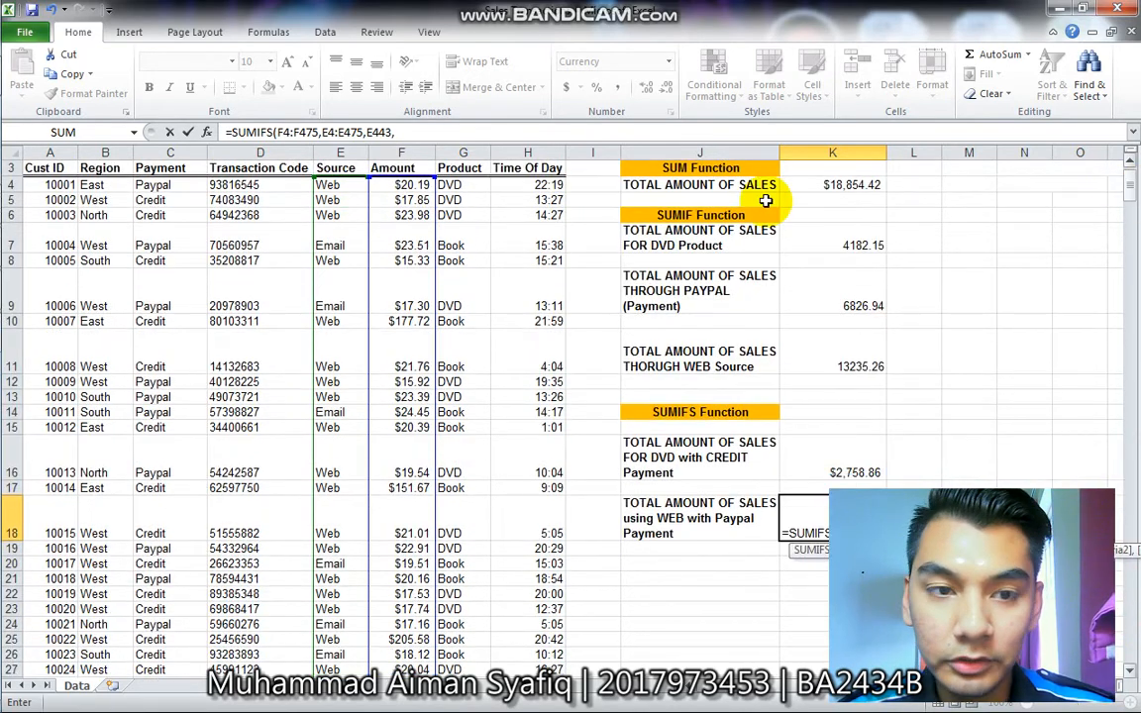
{"action": "left_click", "coordinate": [170, 185]}
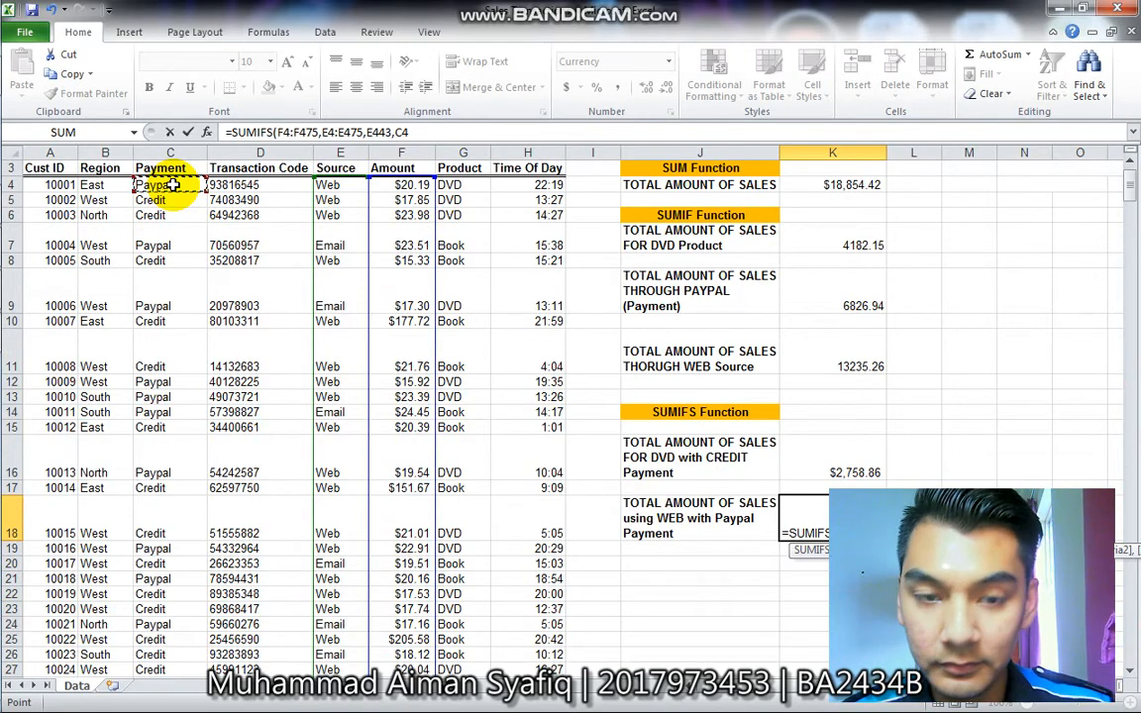
{"action": "key", "text": "ctrl+shift+Down"}
{"action": "type", "text": ","}
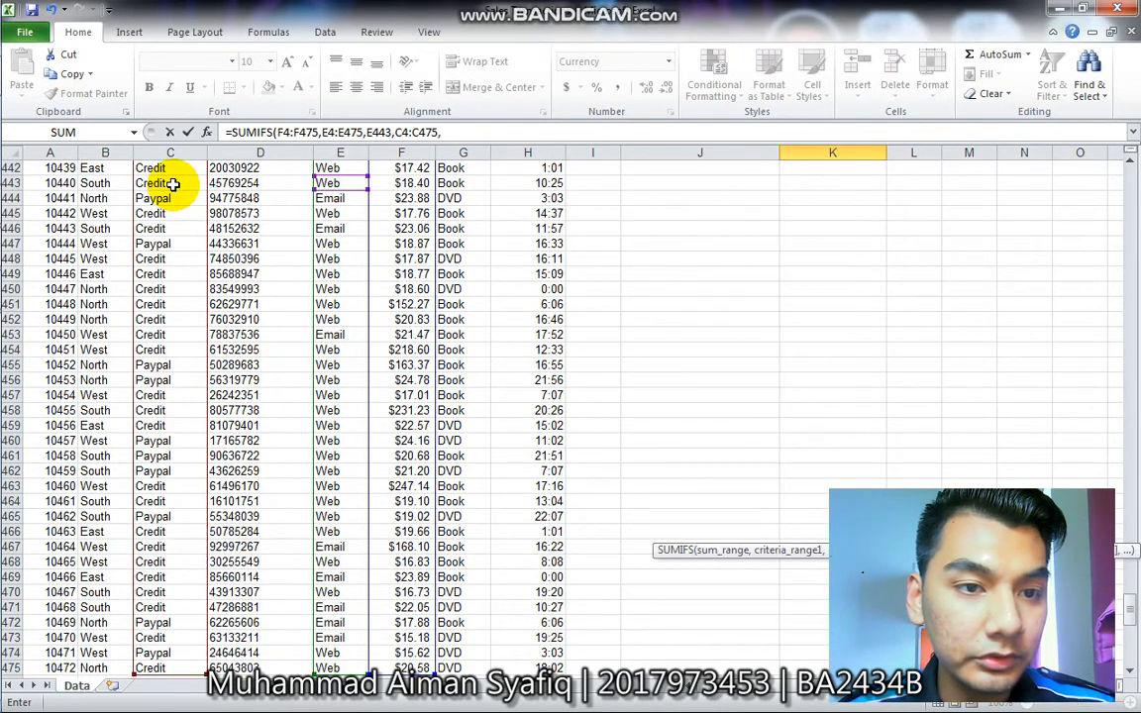
{"action": "left_click", "coordinate": [157, 198]}
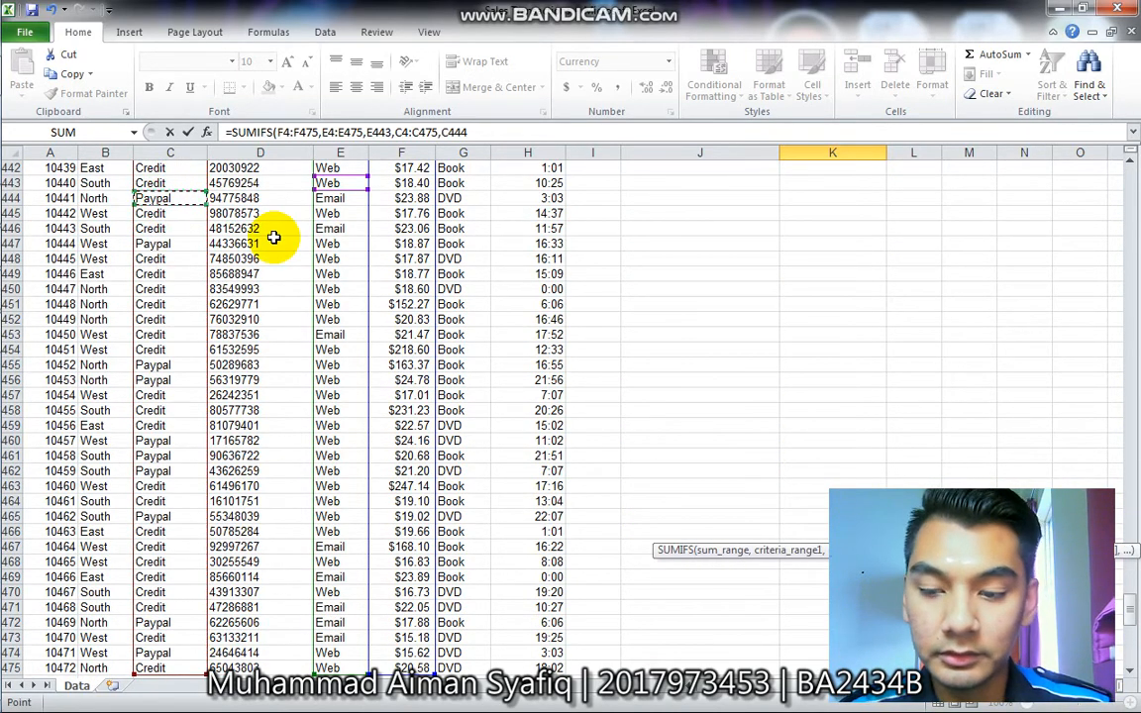
{"action": "key", "text": "Return"}
{"action": "mouse_move", "coordinate": [1132, 204]}
{"action": "left_mouse_down"}
{"action": "mouse_move", "coordinate": [1132, 187]}
{"action": "mouse_move", "coordinate": [1127, 208]}
{"action": "left_mouse_up"}
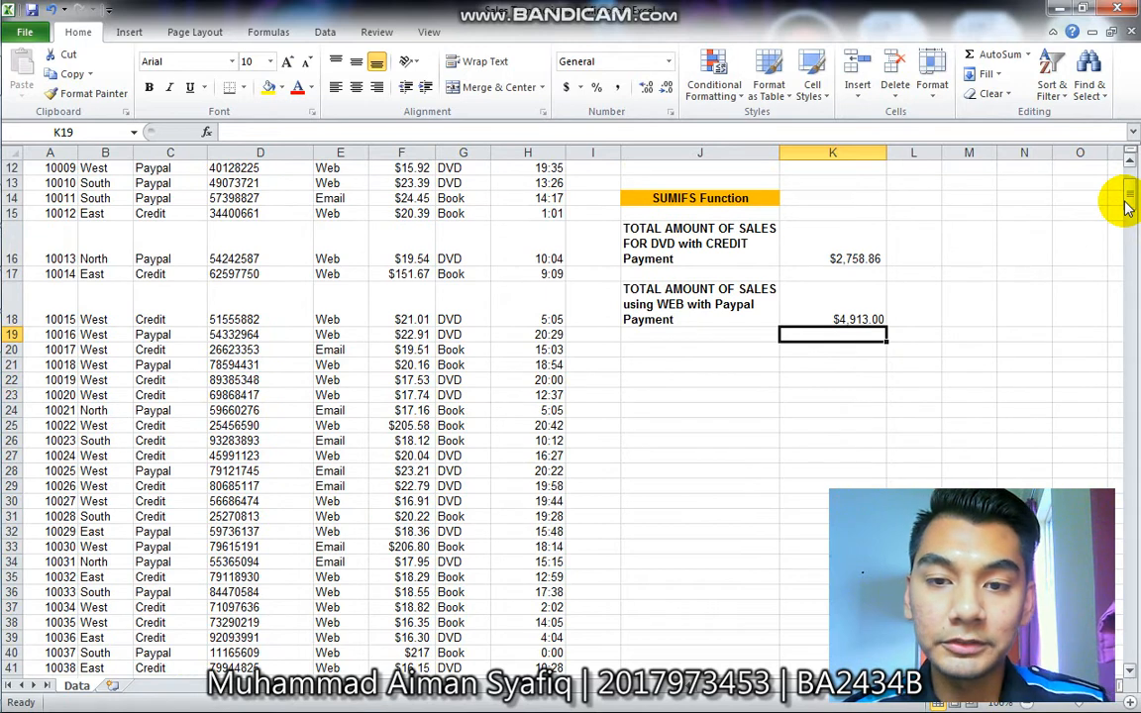